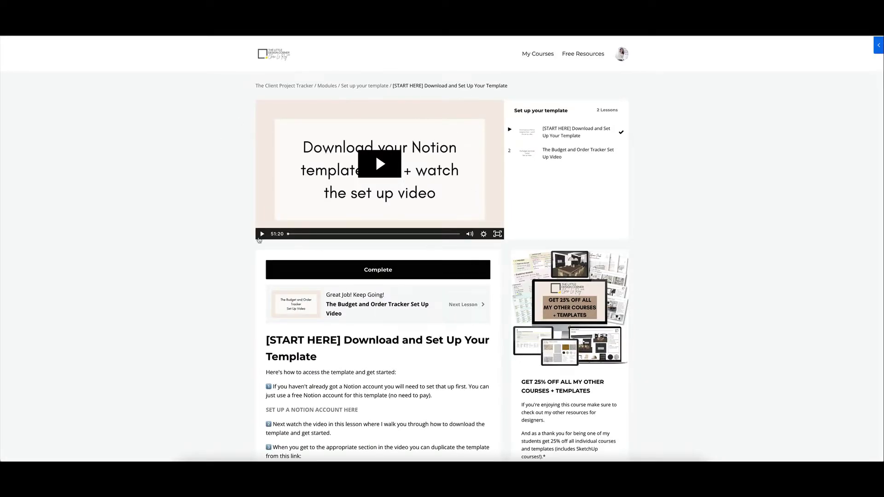
Seek the set-up video ahead, toggle playback, then jump back to the empty template section
{"action": "left_click_drag", "start_coordinate": [289, 234], "coordinate": [340, 235]}
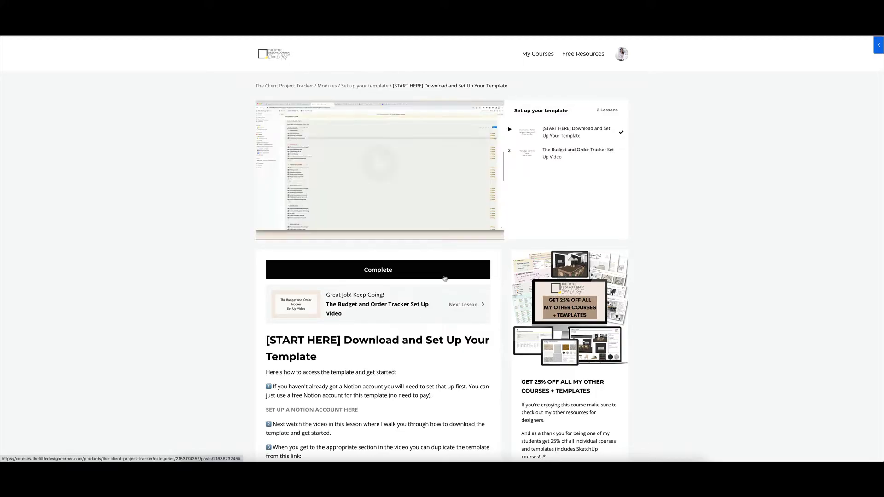
{"action": "left_click", "coordinate": [262, 234]}
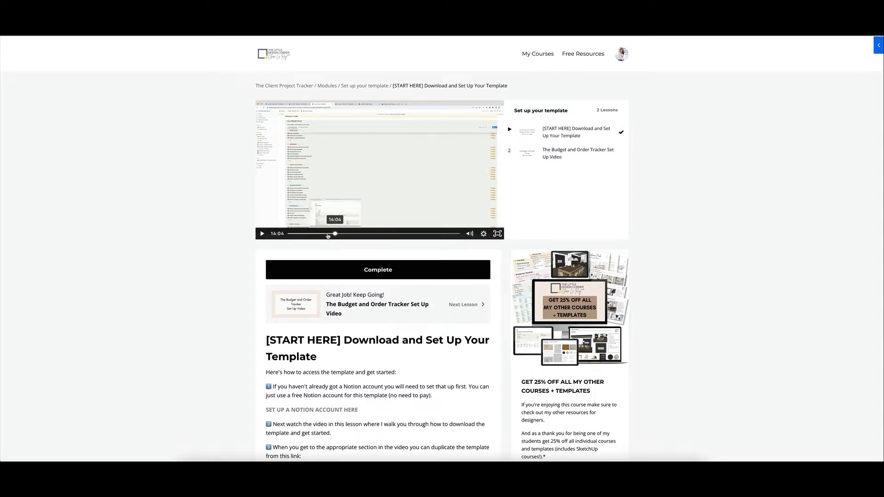
{"action": "left_click", "coordinate": [290, 234]}
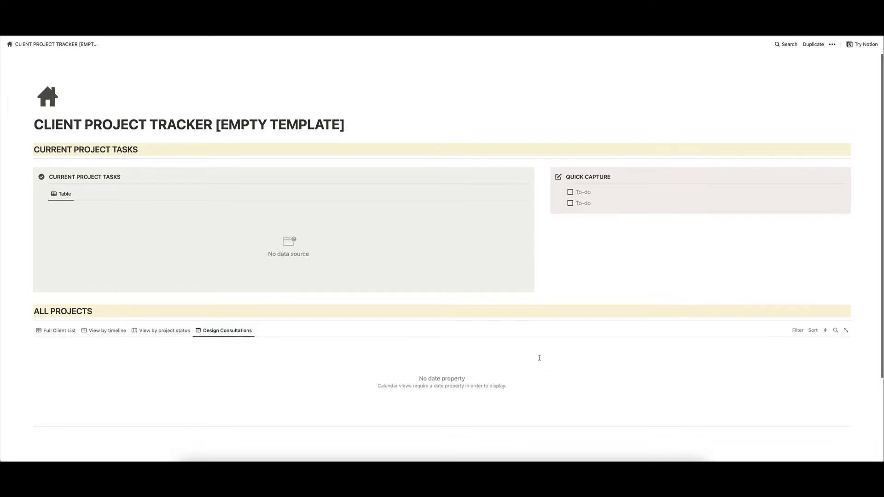
{"action": "scroll", "coordinate": [539, 358], "scroll_direction": "down", "scroll_amount": 1}
{"action": "scroll", "coordinate": [540, 357], "scroll_direction": "up", "scroll_amount": 1}
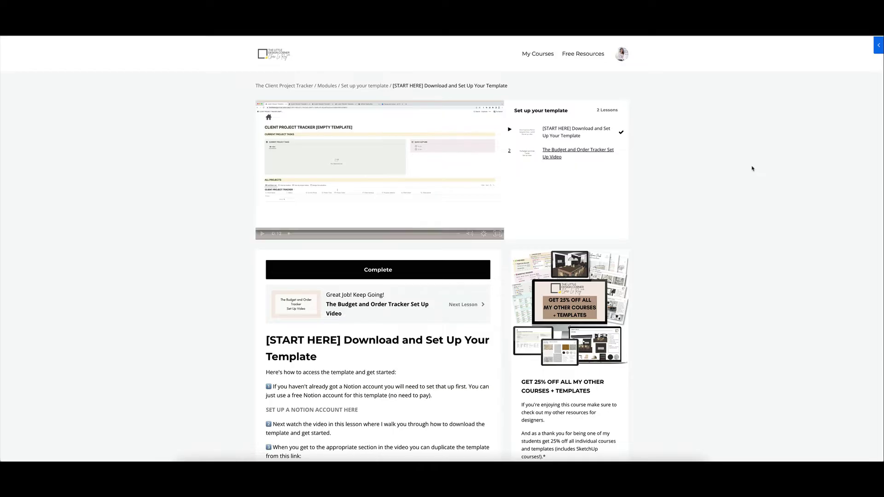
Visit the Budget and Order Tracker set-up lesson, then return to the Client Project Tracker overview
{"action": "left_click", "coordinate": [550, 152]}
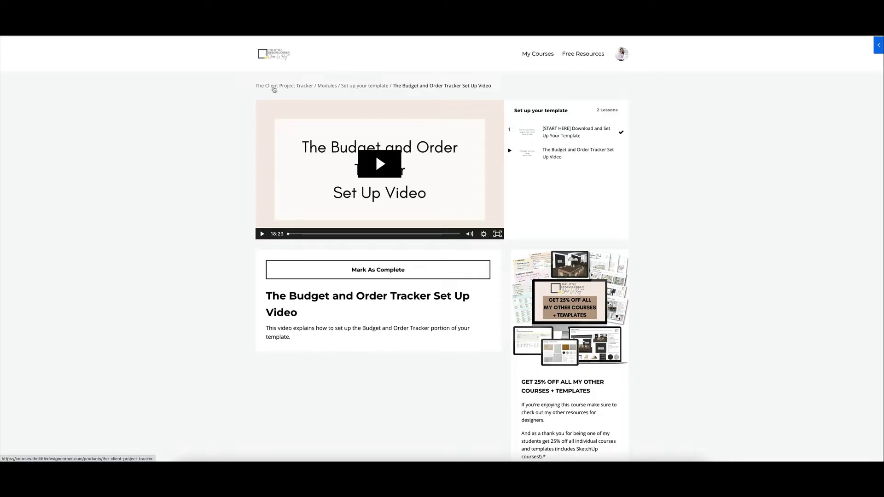
{"action": "left_click", "coordinate": [274, 89]}
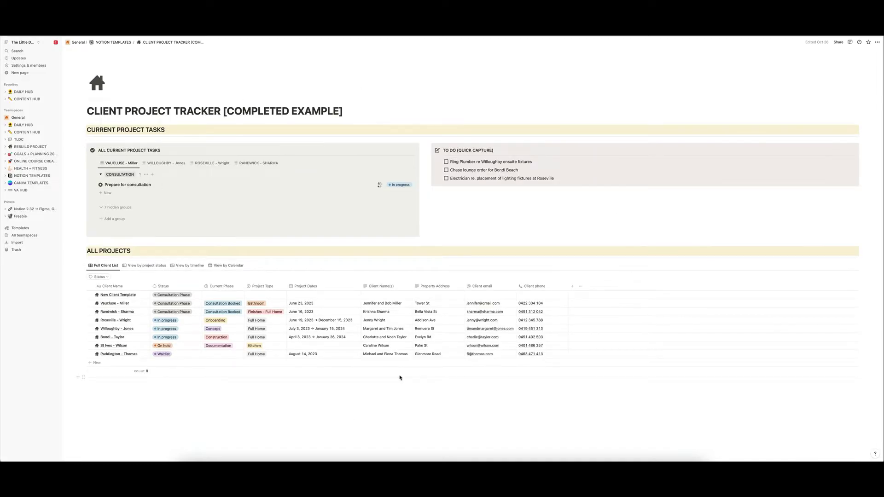
Highlight the 'Completed Example' part of the tracker title, then clear the highlight
{"action": "left_click_drag", "start_coordinate": [230, 112], "coordinate": [343, 112]}
{"action": "left_click", "coordinate": [396, 99]}
{"action": "scroll", "coordinate": [111, 164], "scroll_direction": "down", "scroll_amount": 1}
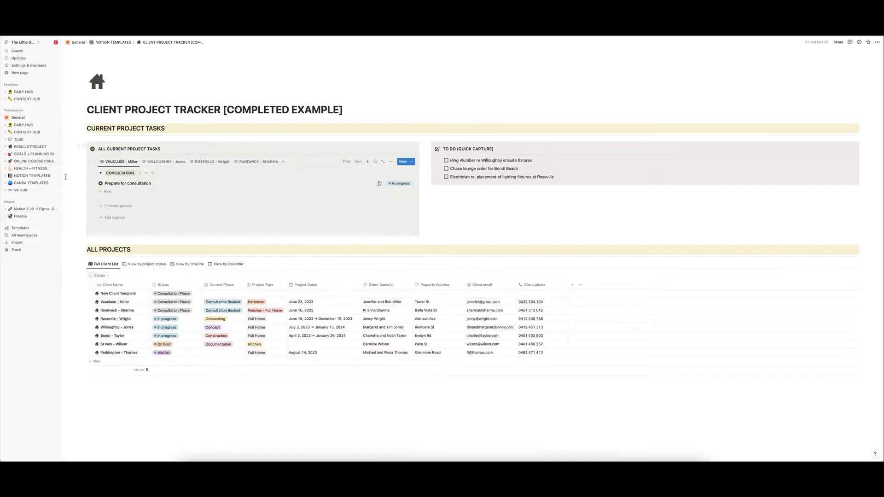
Browse Willoughby, Roseville, Vaucluse and Randwick tasks, then click into the Roseville electrician to-do
{"action": "left_click", "coordinate": [166, 161]}
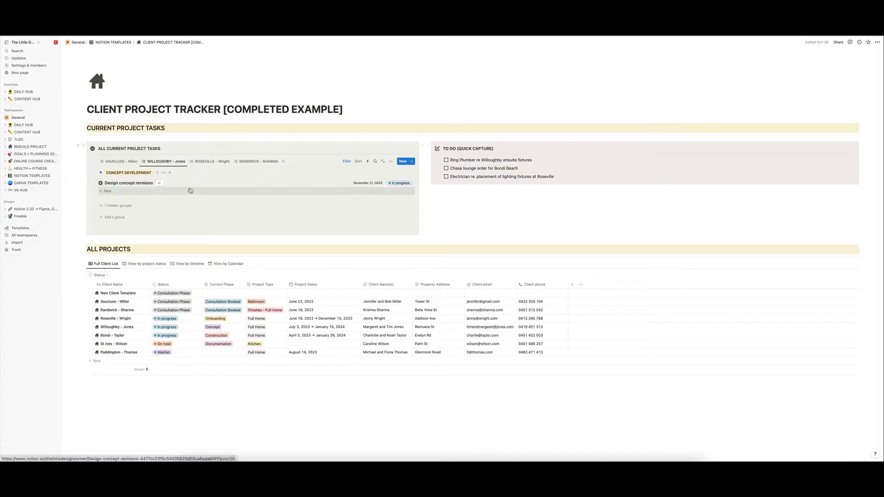
{"action": "left_click", "coordinate": [211, 161]}
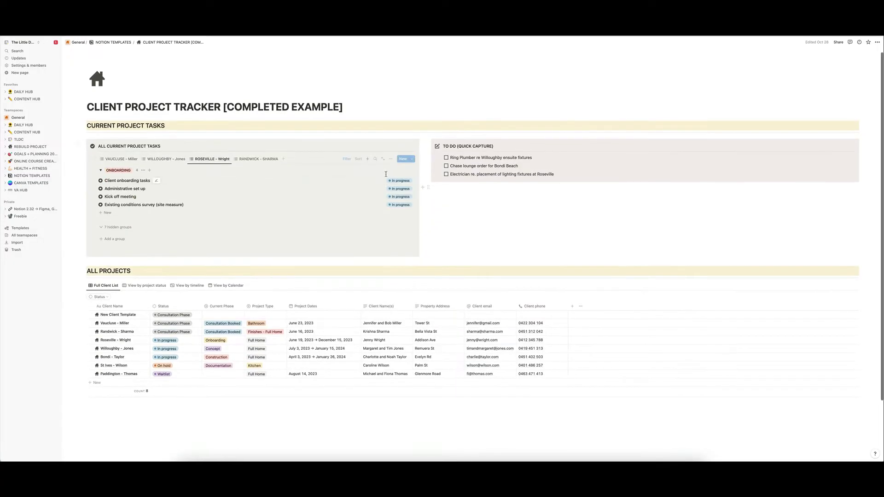
{"action": "left_click", "coordinate": [121, 159]}
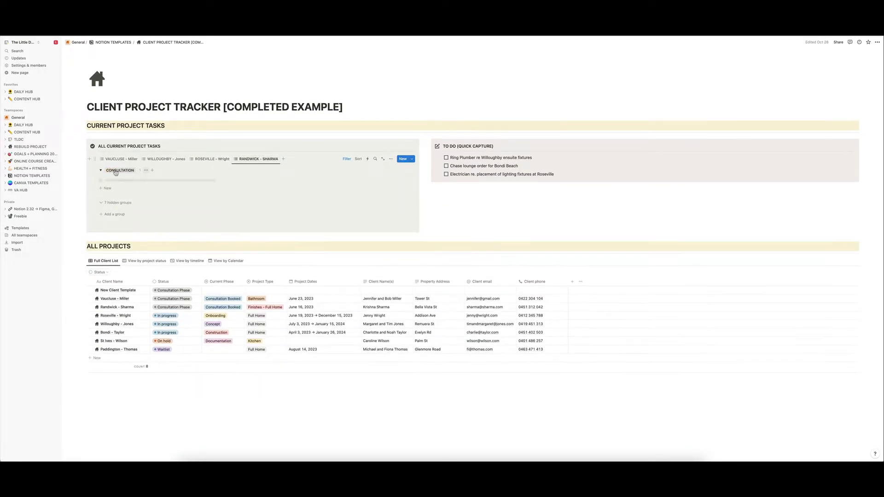
{"action": "left_click", "coordinate": [165, 159]}
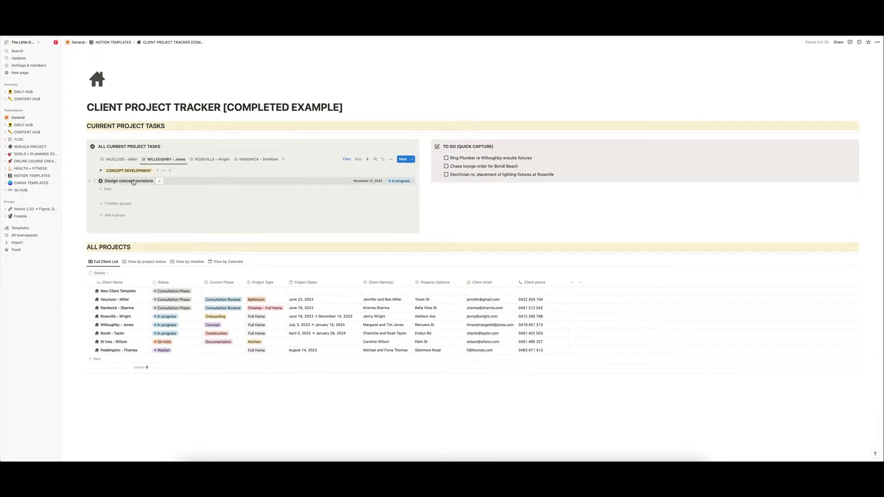
{"action": "left_click", "coordinate": [210, 159]}
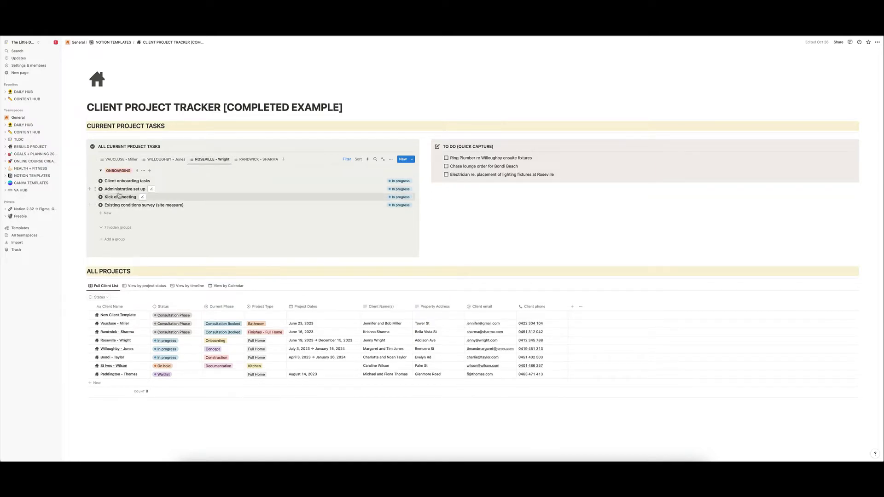
{"action": "left_click", "coordinate": [246, 161]}
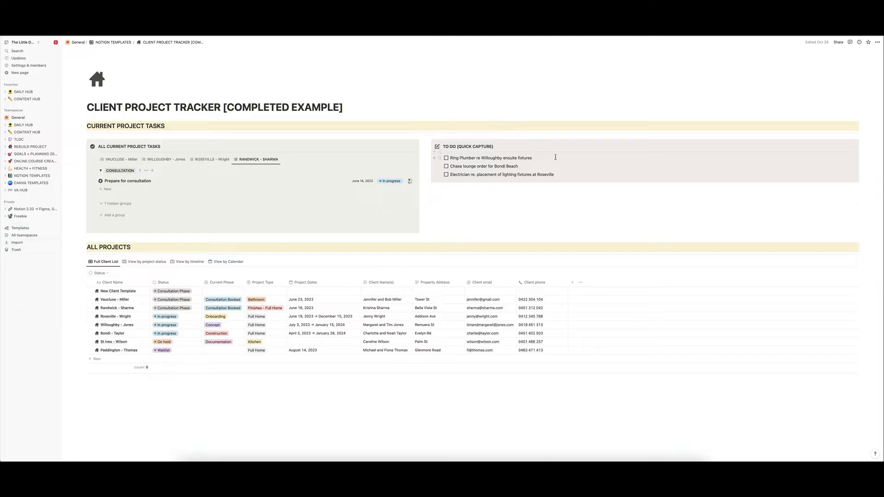
{"action": "left_click", "coordinate": [560, 174]}
Preview the Bondi client's project page beside the list, scroll through it, and close it
{"action": "left_click", "coordinate": [143, 335]}
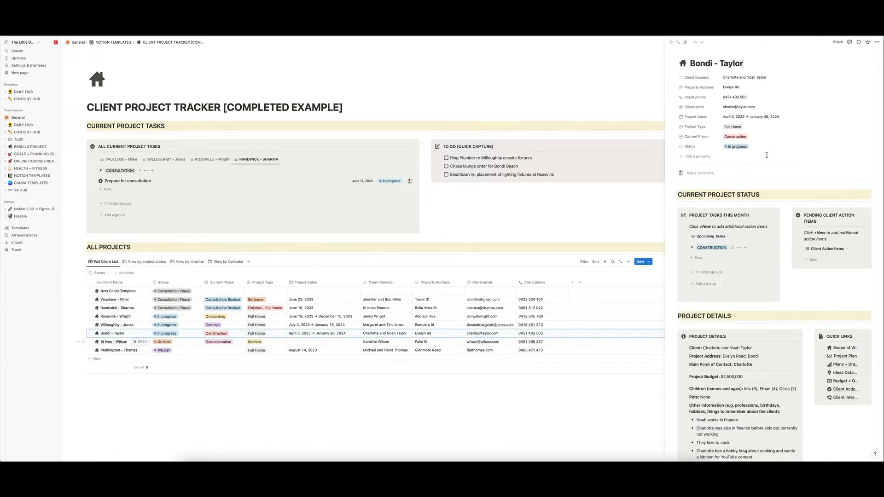
{"action": "scroll", "coordinate": [762, 173], "scroll_direction": "down", "scroll_amount": 6}
{"action": "scroll", "coordinate": [762, 173], "scroll_direction": "down", "scroll_amount": 10}
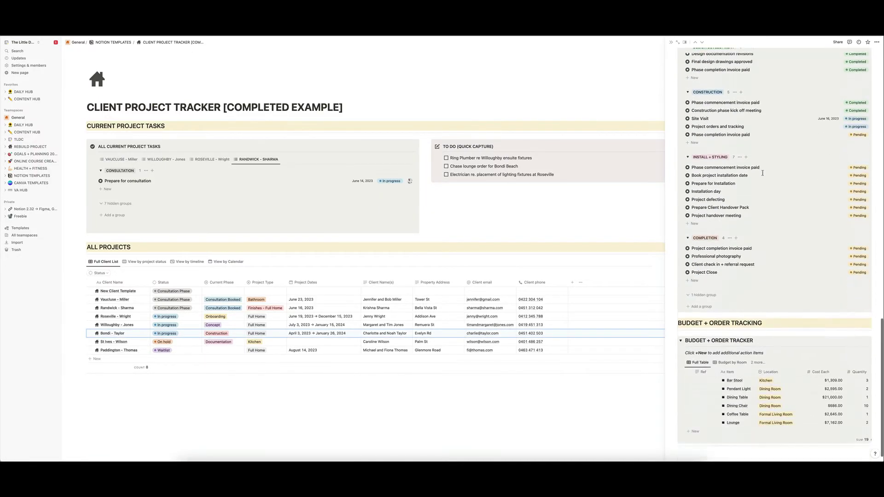
{"action": "scroll", "coordinate": [763, 176], "scroll_direction": "up", "scroll_amount": 20}
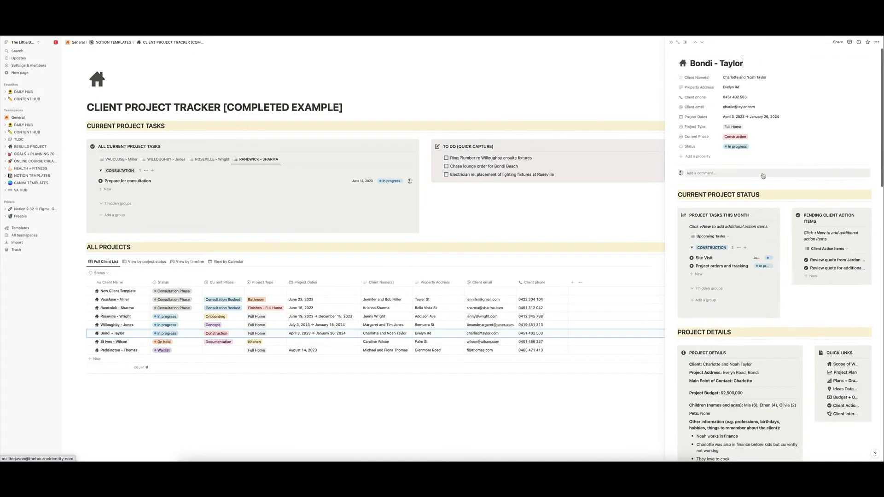
{"action": "left_click", "coordinate": [670, 42]}
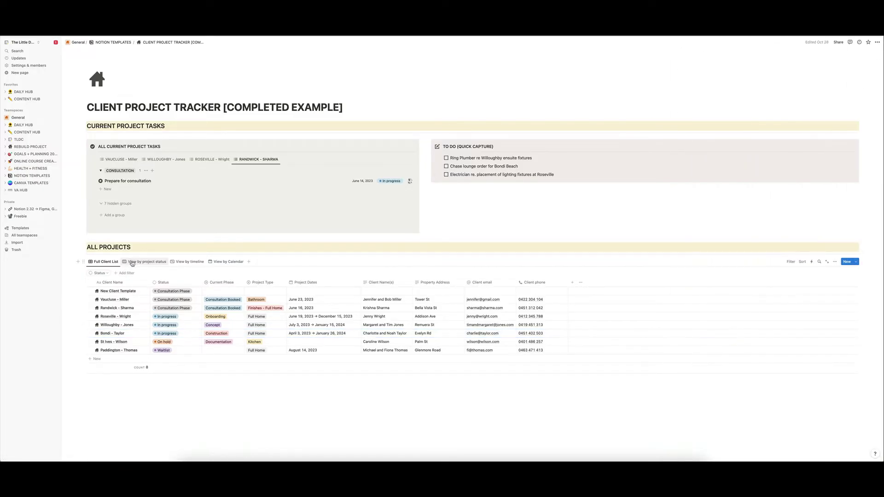
Switch between Full Client List and View by project status, ending on the status board
{"action": "left_click", "coordinate": [147, 261]}
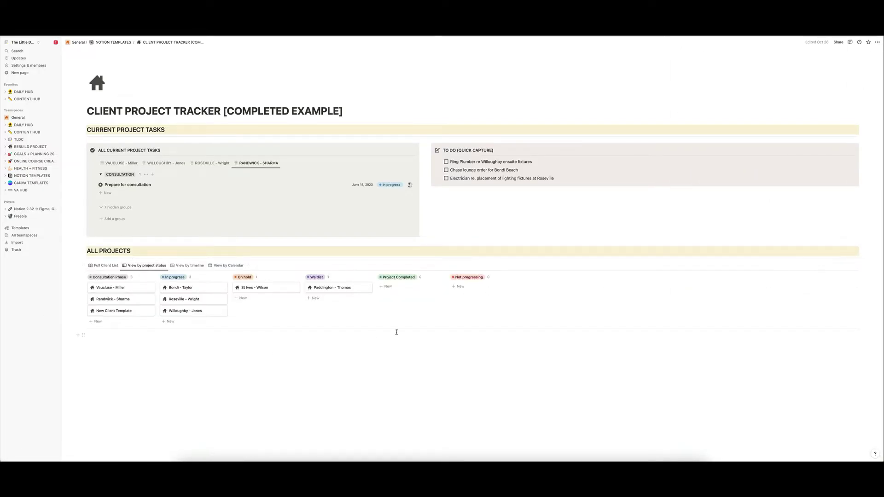
{"action": "left_click", "coordinate": [102, 266]}
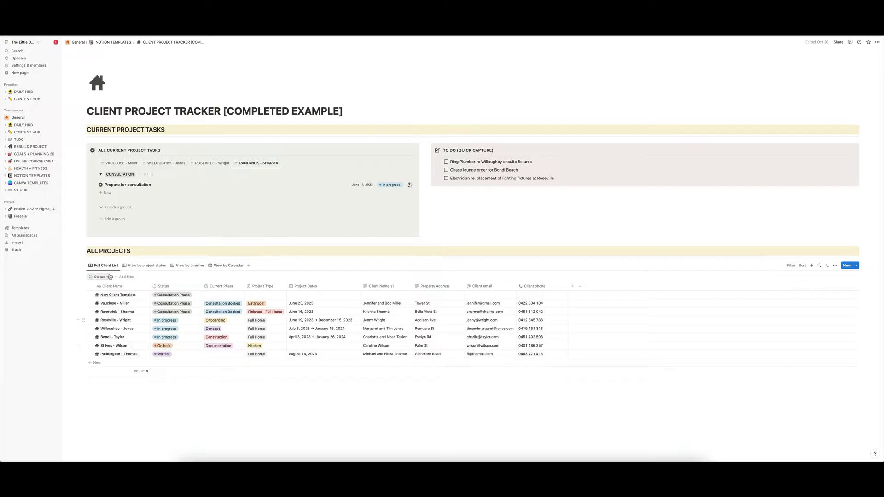
{"action": "left_click", "coordinate": [134, 266]}
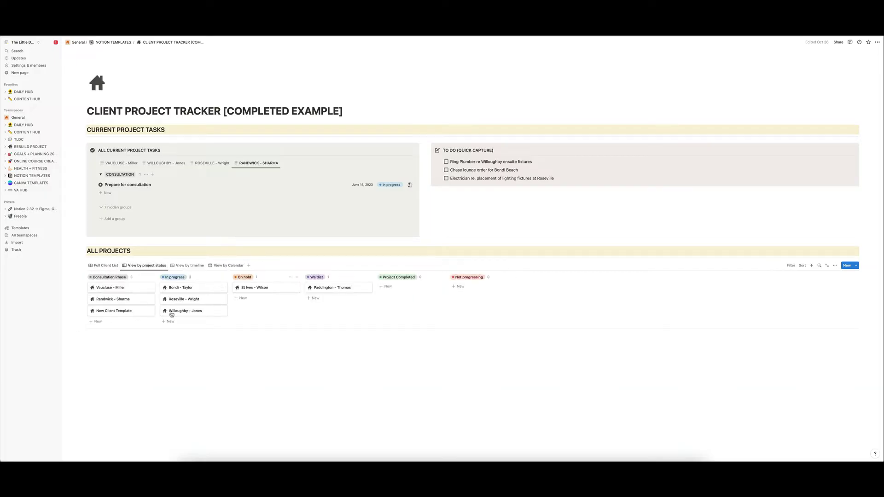
{"action": "left_click", "coordinate": [105, 266]}
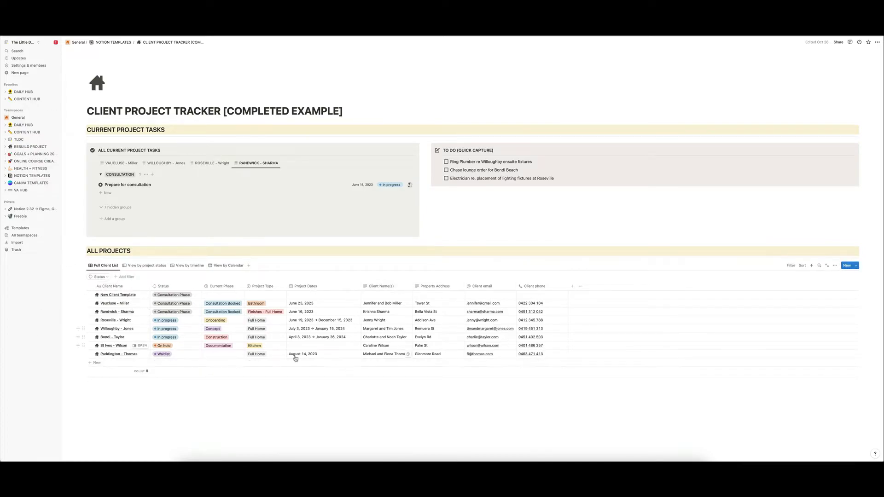
{"action": "left_click", "coordinate": [147, 266]}
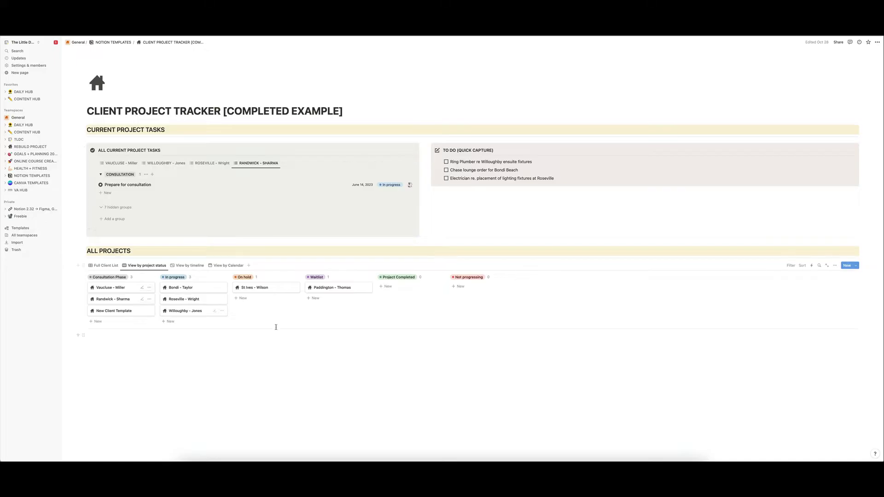
View the projects on the timeline and then on the monthly calendar
{"action": "left_click", "coordinate": [189, 266]}
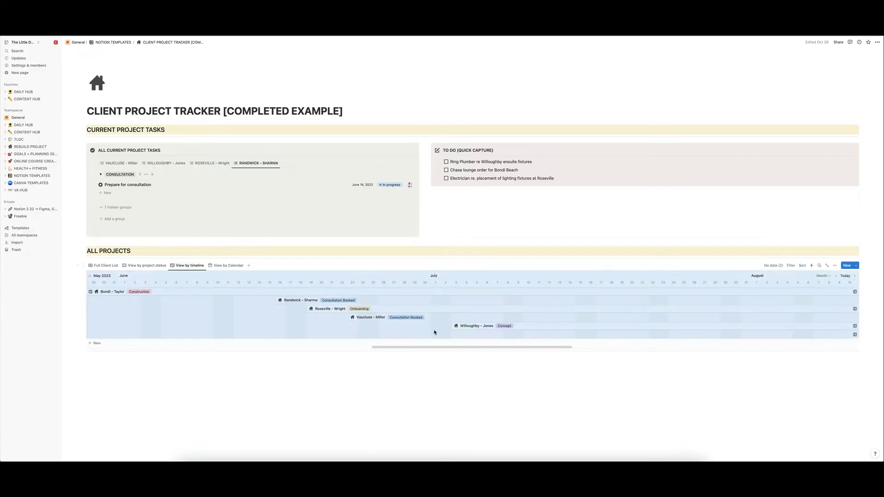
{"action": "left_click", "coordinate": [323, 370]}
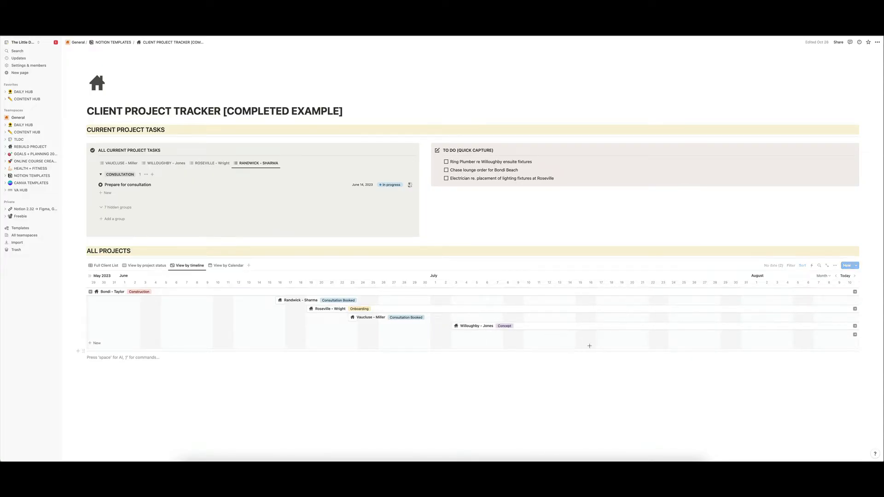
{"action": "scroll", "coordinate": [576, 343], "scroll_direction": "right", "scroll_amount": 6}
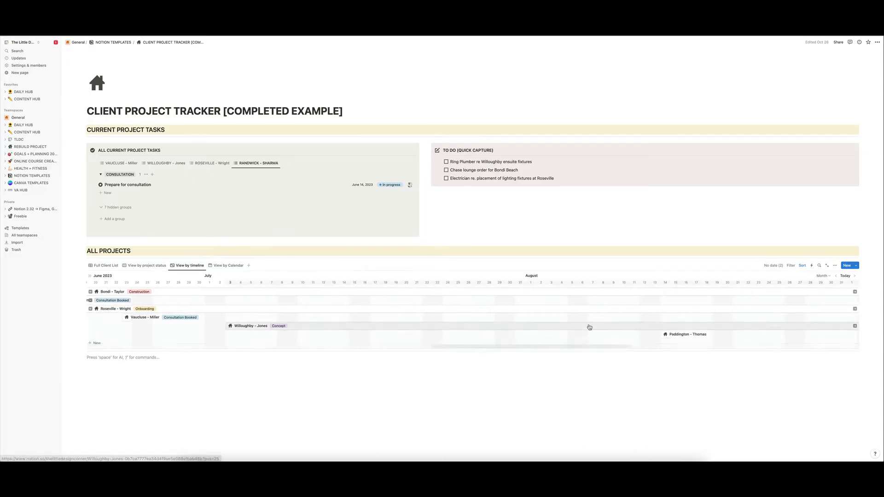
{"action": "scroll", "coordinate": [587, 325], "scroll_direction": "left", "scroll_amount": 6}
{"action": "left_click", "coordinate": [227, 266]}
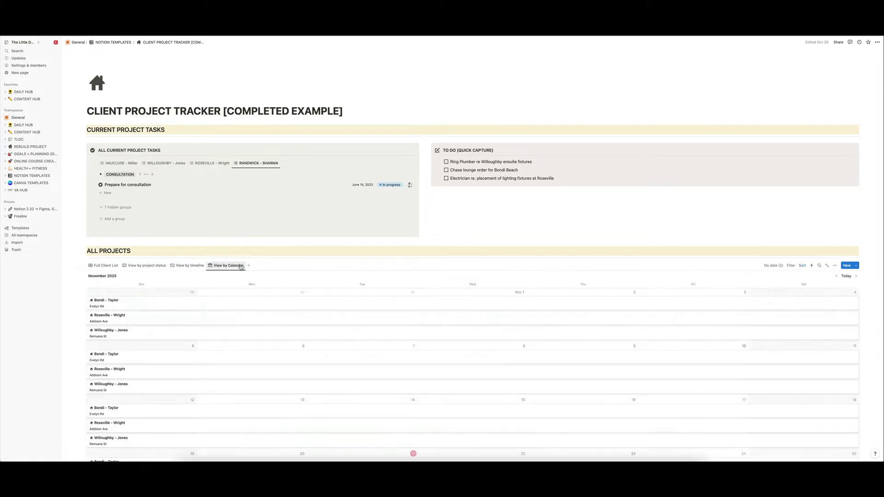
{"action": "scroll", "coordinate": [353, 329], "scroll_direction": "down", "scroll_amount": 5}
{"action": "scroll", "coordinate": [357, 321], "scroll_direction": "up", "scroll_amount": 5}
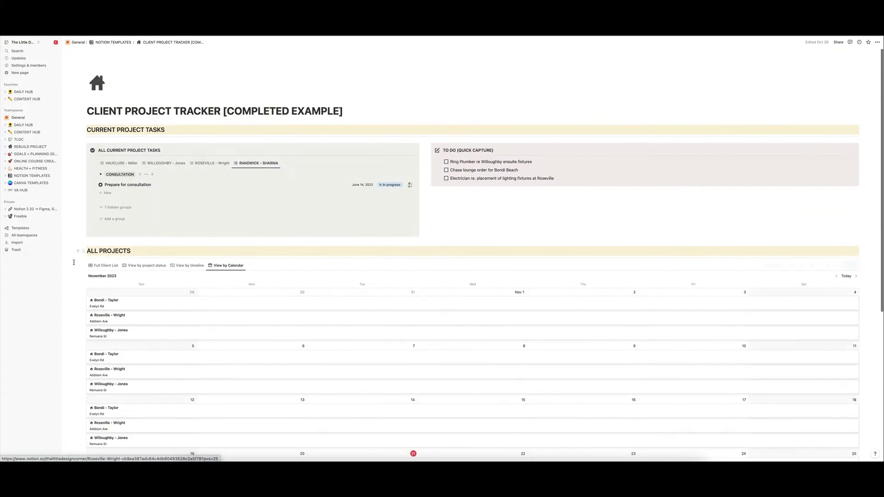
Return to the Full Client List and open the Bondi page as a full page
{"action": "left_click", "coordinate": [104, 264]}
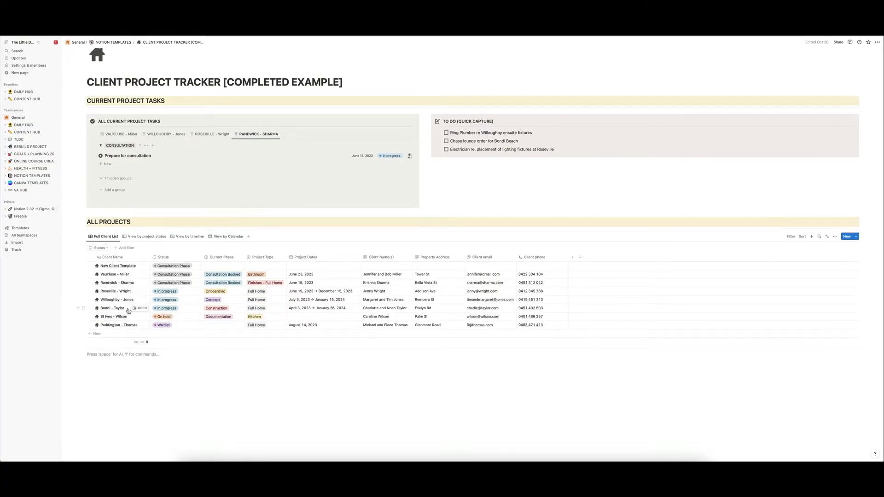
{"action": "left_click", "coordinate": [141, 308]}
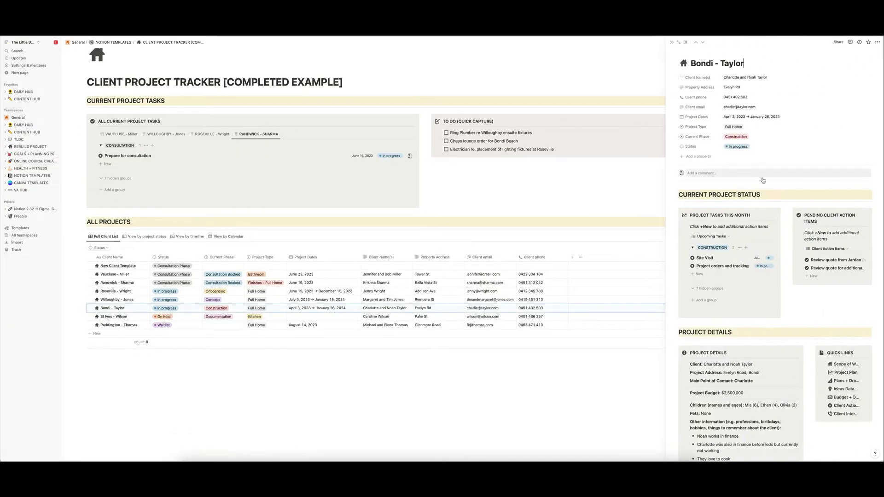
{"action": "left_click", "coordinate": [678, 44]}
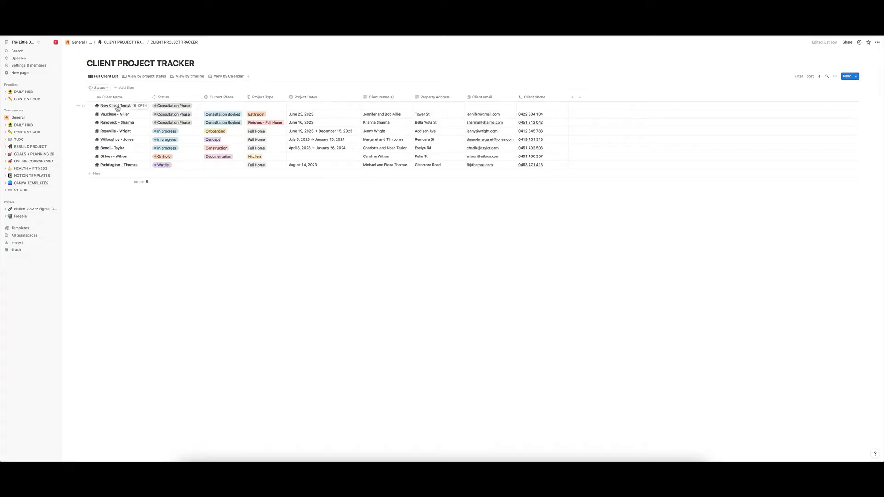
Open the New Client Template as a full page and scroll through its sections
{"action": "left_click", "coordinate": [141, 106]}
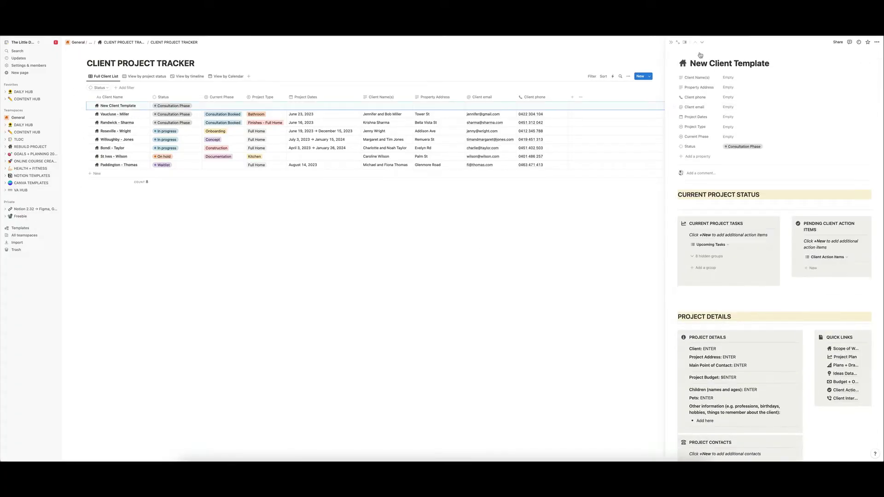
{"action": "left_click", "coordinate": [683, 44]}
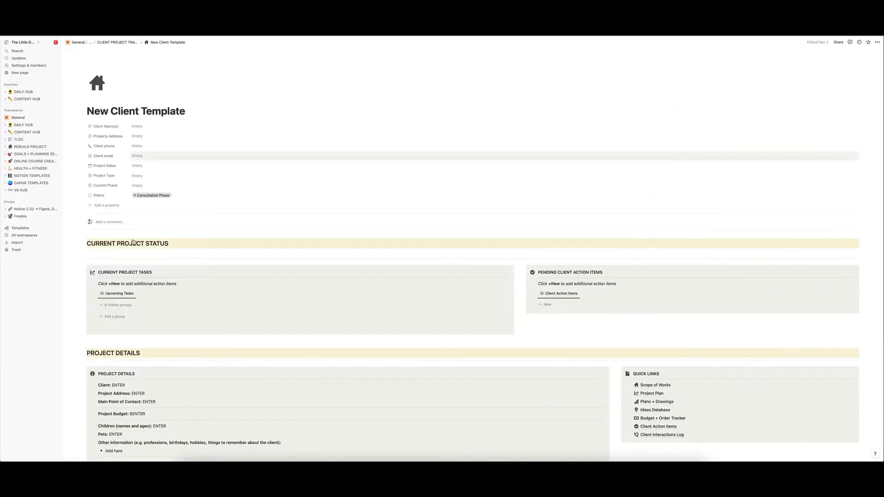
{"action": "scroll", "coordinate": [304, 314], "scroll_direction": "down", "scroll_amount": 1}
{"action": "scroll", "coordinate": [304, 314], "scroll_direction": "down", "scroll_amount": 20}
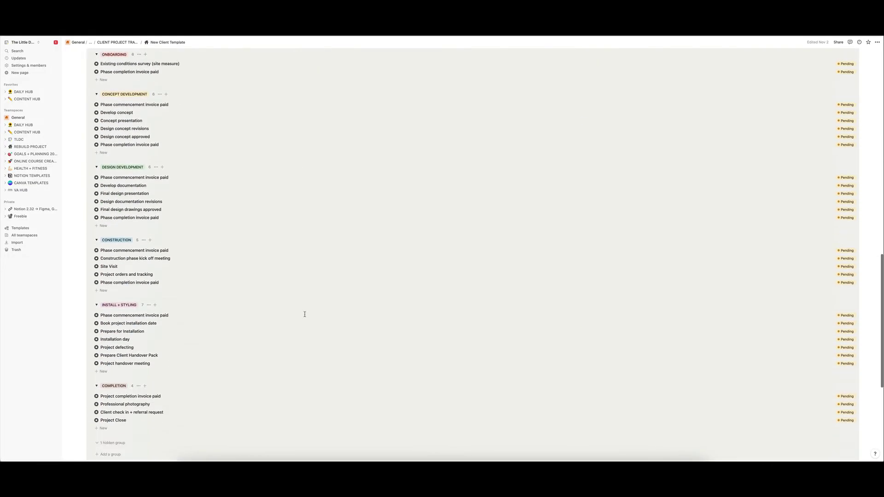
{"action": "scroll", "coordinate": [305, 304], "scroll_direction": "up", "scroll_amount": 20}
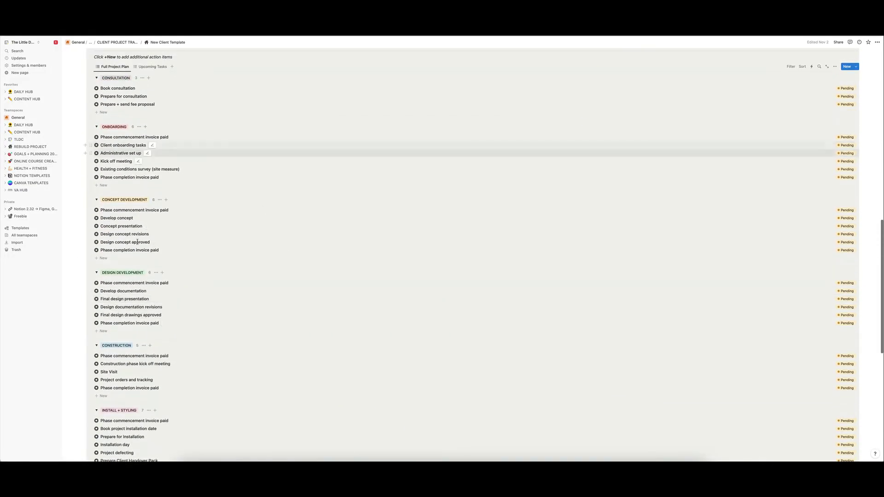
{"action": "scroll", "coordinate": [179, 309], "scroll_direction": "down", "scroll_amount": 5}
{"action": "scroll", "coordinate": [190, 295], "scroll_direction": "down", "scroll_amount": 3}
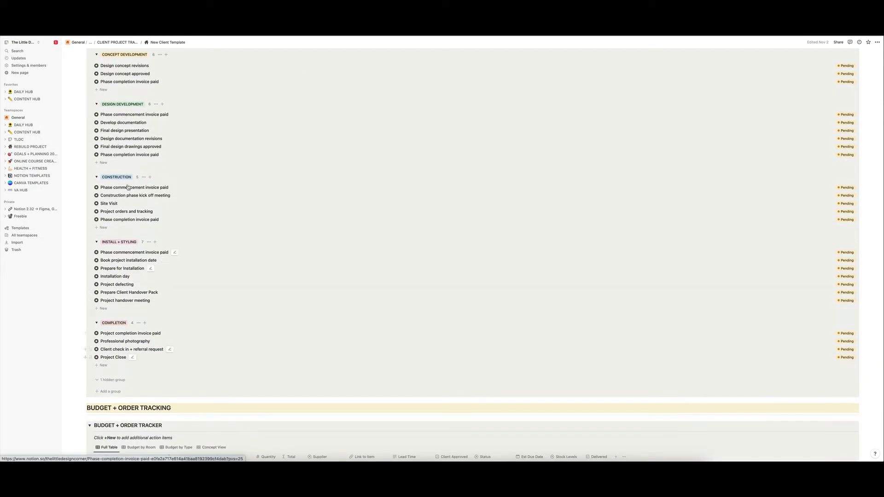
{"action": "scroll", "coordinate": [132, 182], "scroll_direction": "up", "scroll_amount": 8}
{"action": "scroll", "coordinate": [132, 183], "scroll_direction": "up", "scroll_amount": 3}
{"action": "scroll", "coordinate": [177, 414], "scroll_direction": "down", "scroll_amount": 8}
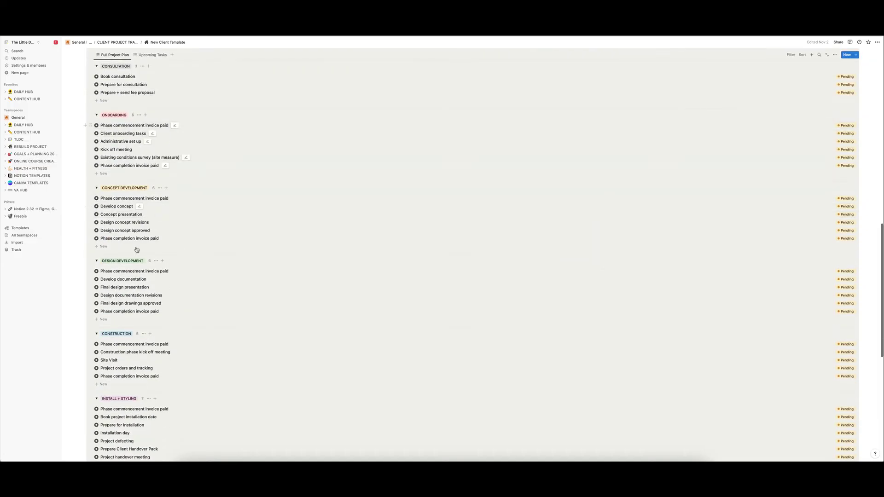
{"action": "scroll", "coordinate": [148, 138], "scroll_direction": "down", "scroll_amount": 3}
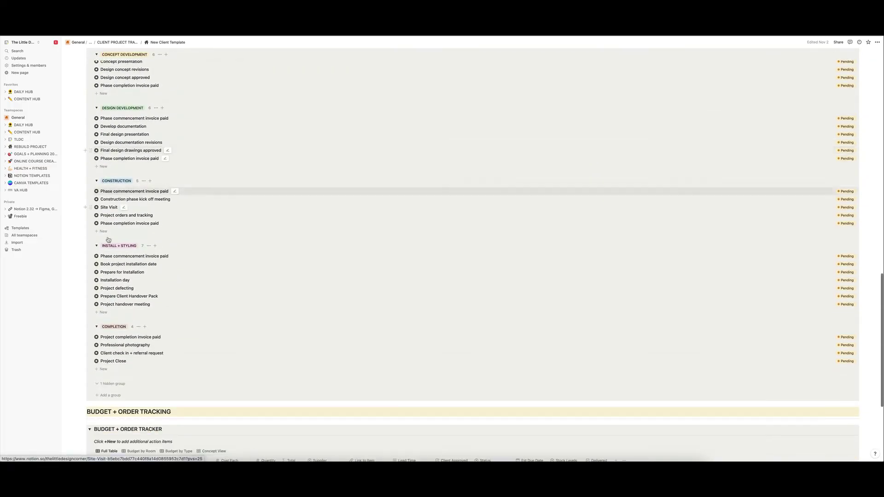
{"action": "scroll", "coordinate": [176, 217], "scroll_direction": "up", "scroll_amount": 15}
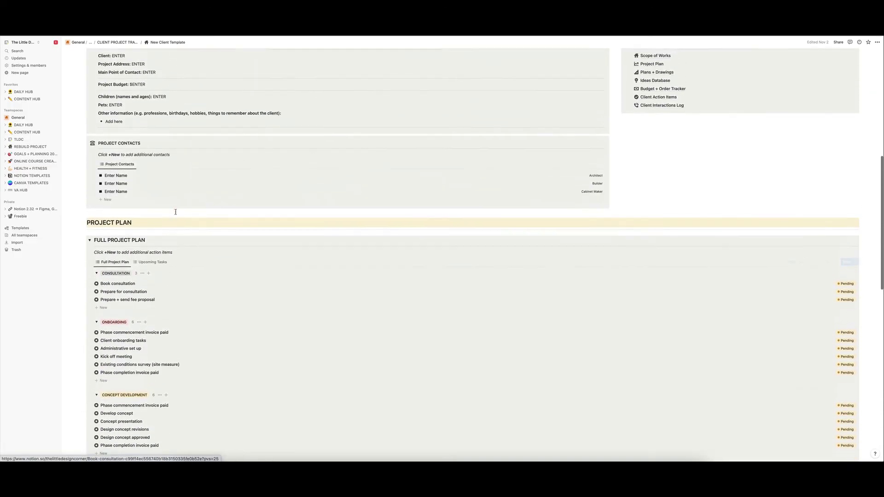
{"action": "scroll", "coordinate": [748, 251], "scroll_direction": "up", "scroll_amount": 3}
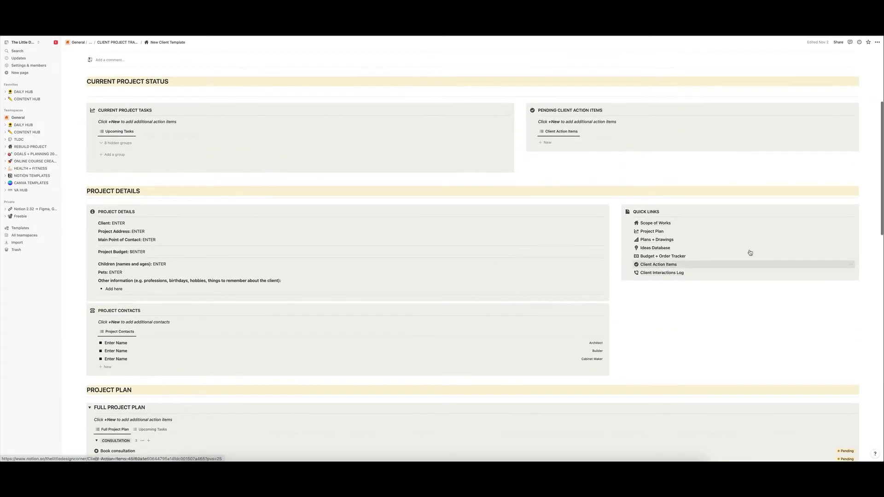
{"action": "scroll", "coordinate": [598, 294], "scroll_direction": "up", "scroll_amount": 7}
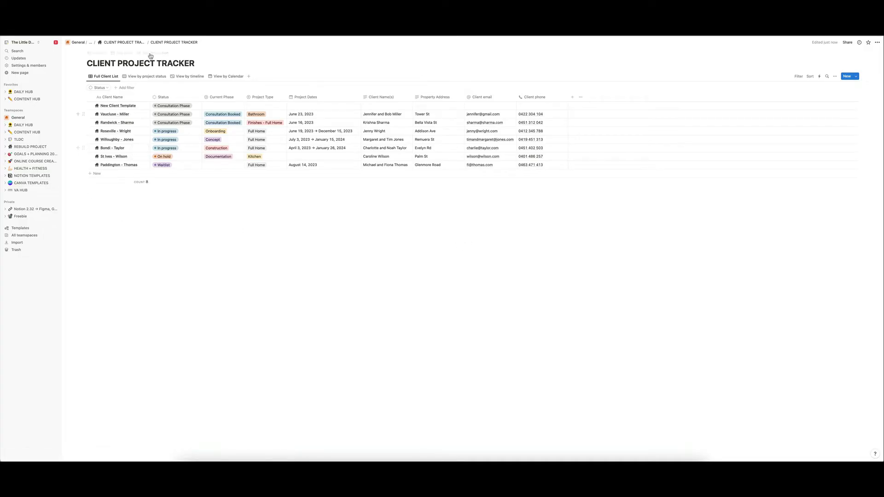
Expand Bondi's page to full view, checking phase options (kept Construction) and status options (kept In progress)
{"action": "left_click", "coordinate": [140, 147]}
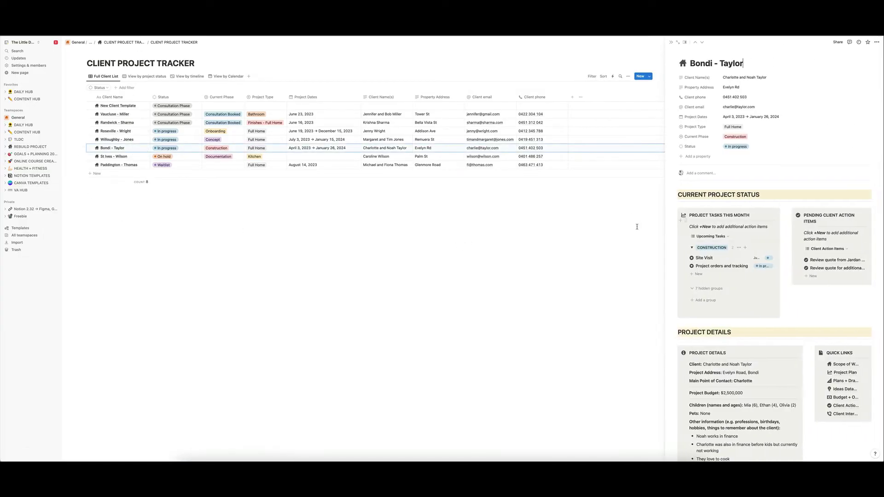
{"action": "left_click", "coordinate": [677, 42]}
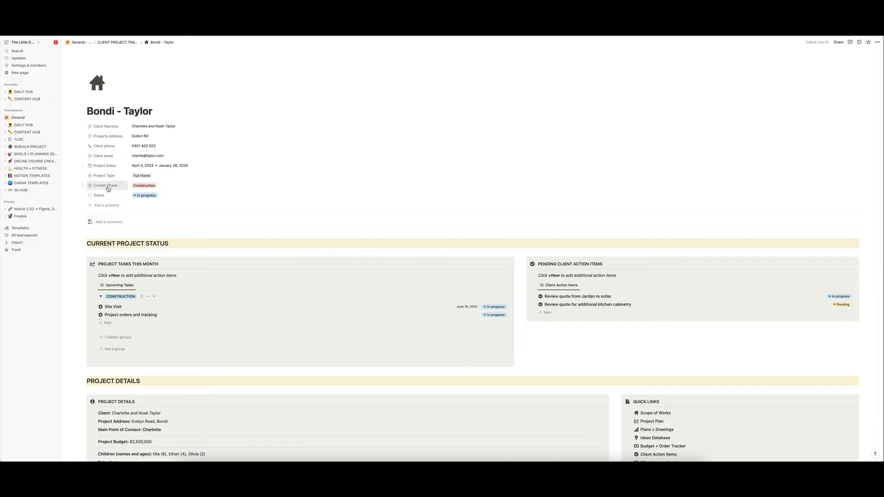
{"action": "left_click", "coordinate": [146, 186]}
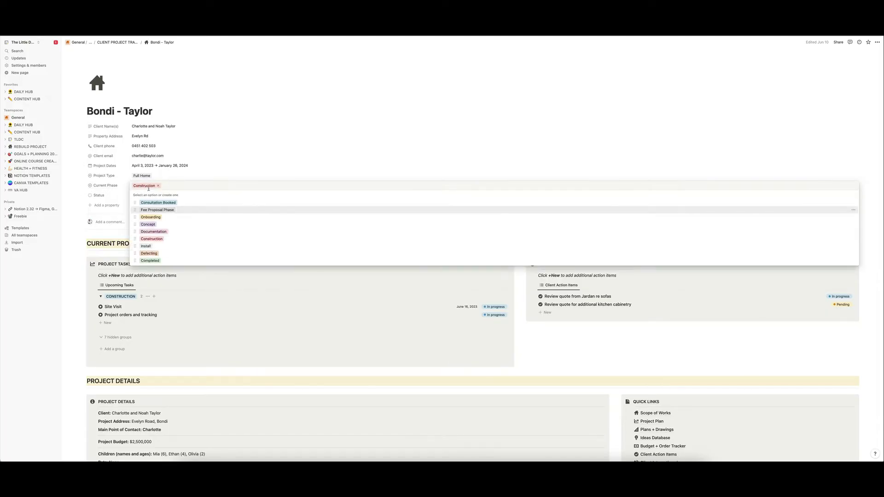
{"action": "left_click", "coordinate": [216, 177]}
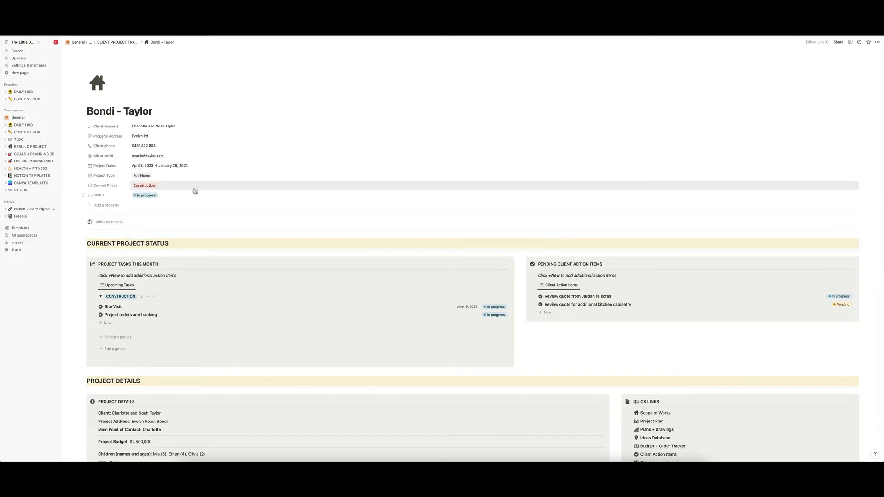
{"action": "left_click", "coordinate": [140, 198]}
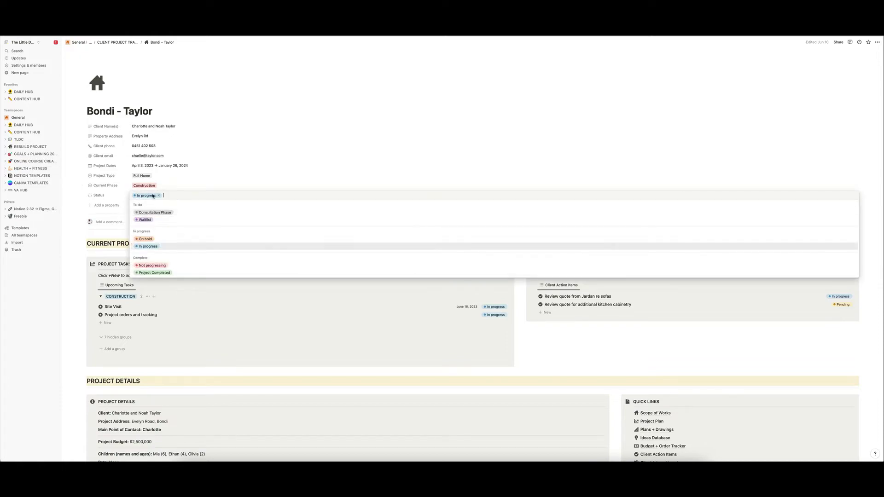
{"action": "left_click", "coordinate": [188, 185]}
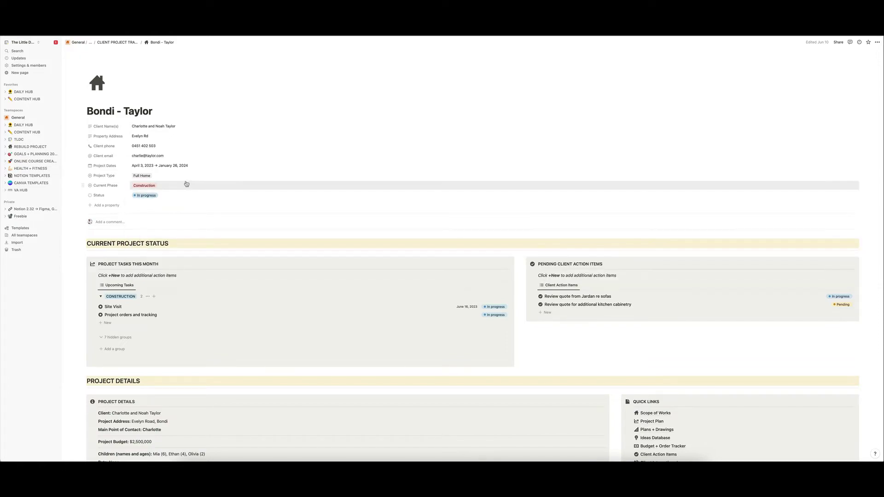
{"action": "scroll", "coordinate": [194, 182], "scroll_direction": "down", "scroll_amount": 5}
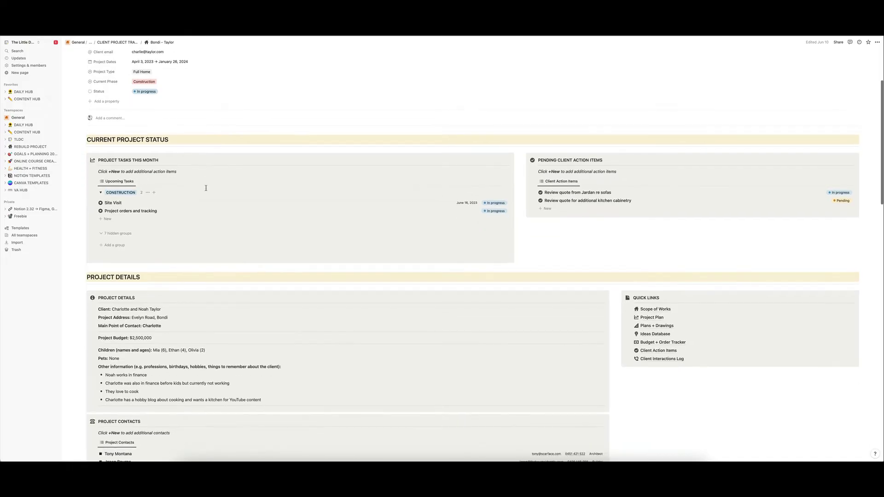
{"action": "scroll", "coordinate": [206, 187], "scroll_direction": "down", "scroll_amount": 15}
{"action": "scroll", "coordinate": [233, 170], "scroll_direction": "up", "scroll_amount": 2}
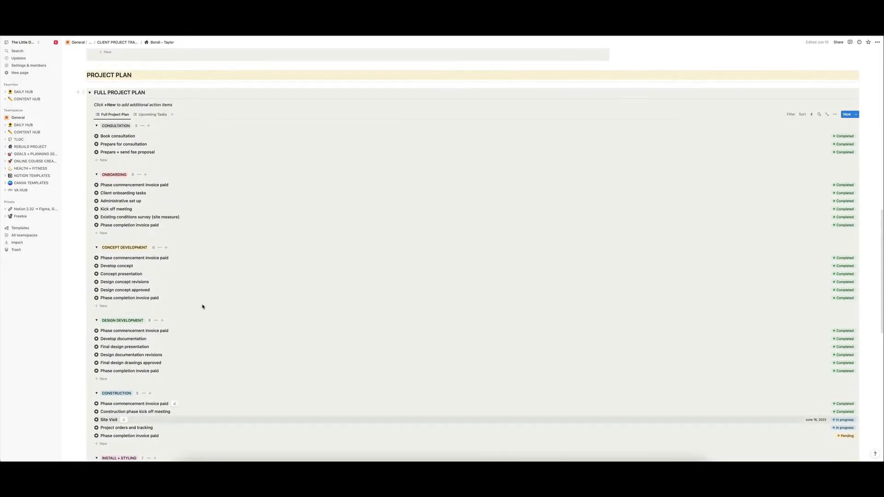
{"action": "scroll", "coordinate": [204, 290], "scroll_direction": "up", "scroll_amount": 20}
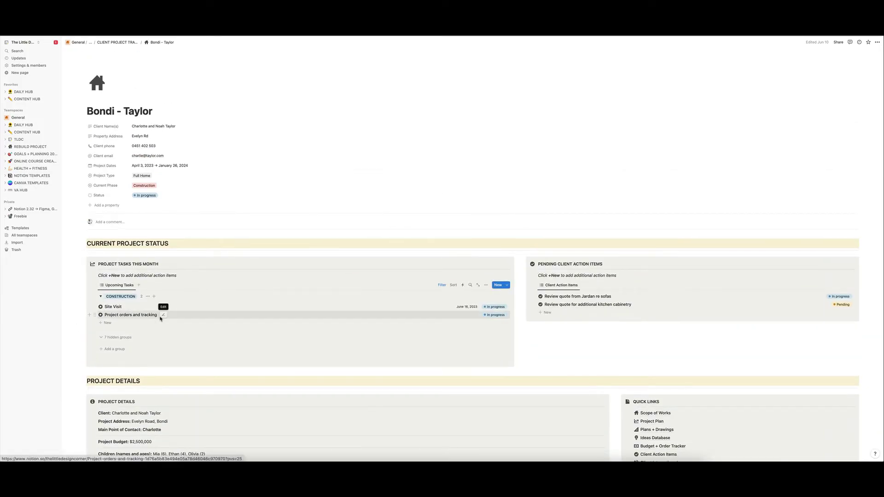
{"action": "scroll", "coordinate": [598, 351], "scroll_direction": "down", "scroll_amount": 2}
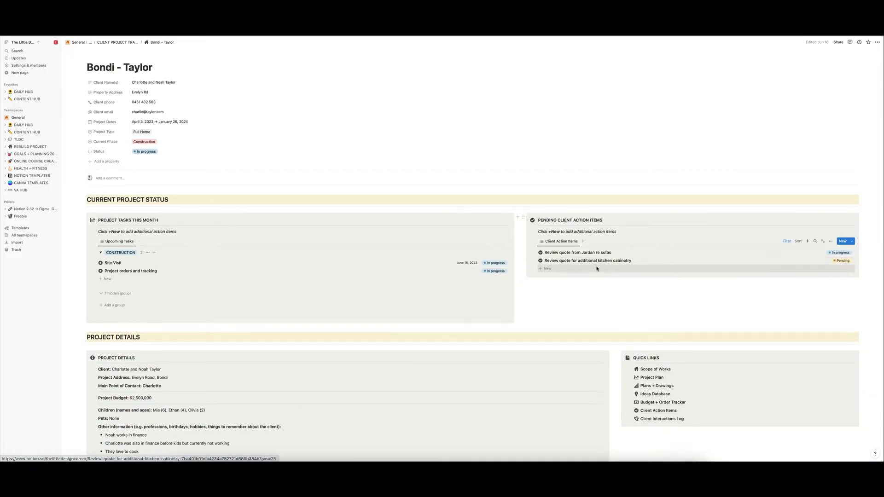
{"action": "scroll", "coordinate": [596, 270], "scroll_direction": "down", "scroll_amount": 2}
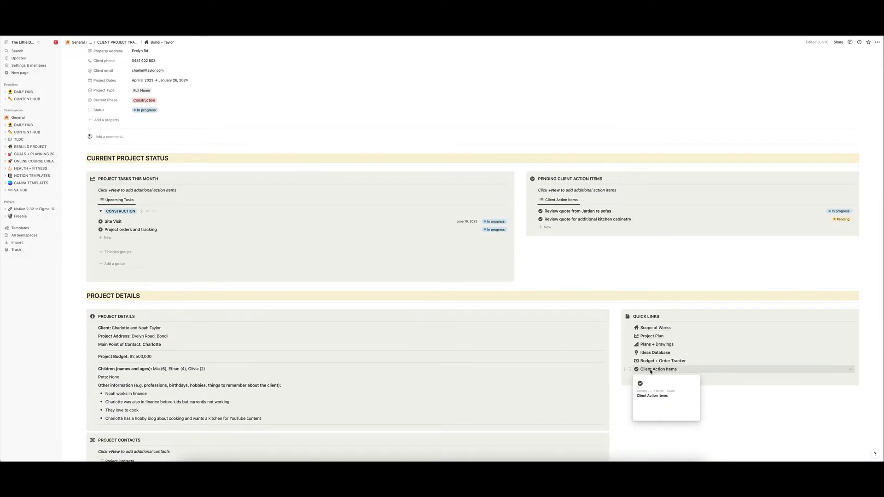
{"action": "scroll", "coordinate": [677, 244], "scroll_direction": "down", "scroll_amount": 5}
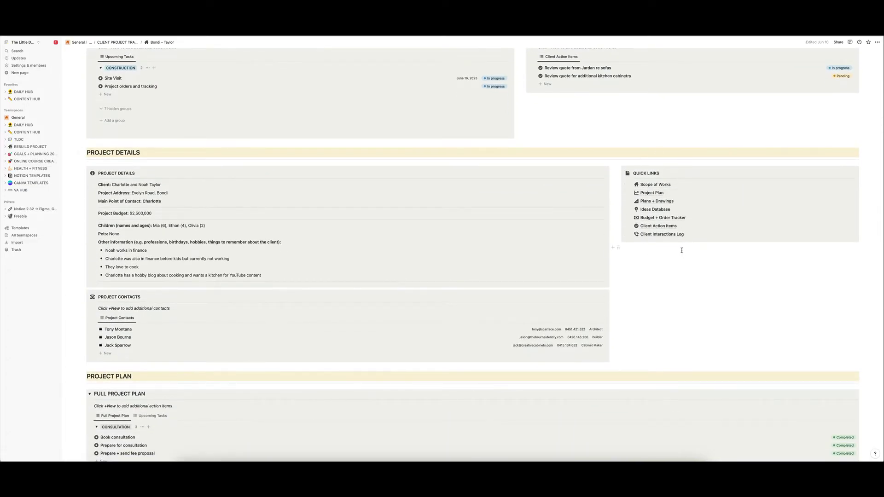
{"action": "scroll", "coordinate": [681, 250], "scroll_direction": "up", "scroll_amount": 2}
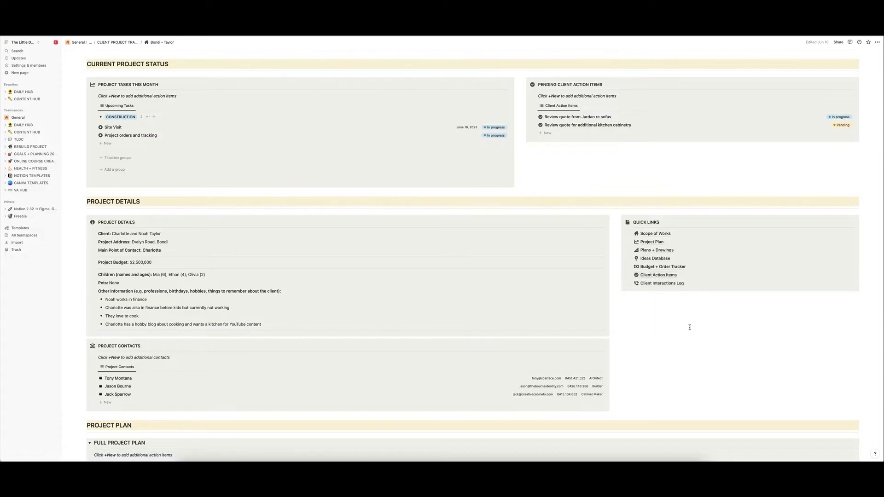
{"action": "scroll", "coordinate": [690, 325], "scroll_direction": "down", "scroll_amount": 3}
{"action": "scroll", "coordinate": [135, 207], "scroll_direction": "down", "scroll_amount": 1}
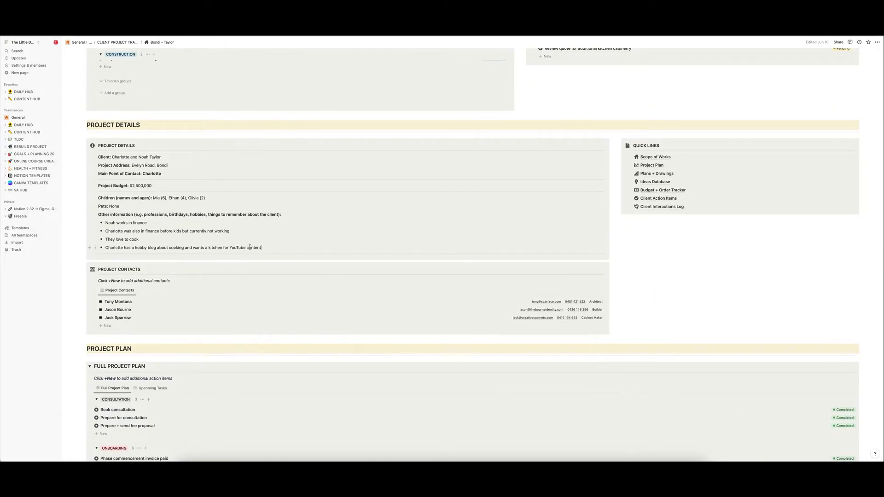
{"action": "left_click_drag", "start_coordinate": [238, 247], "coordinate": [100, 222]}
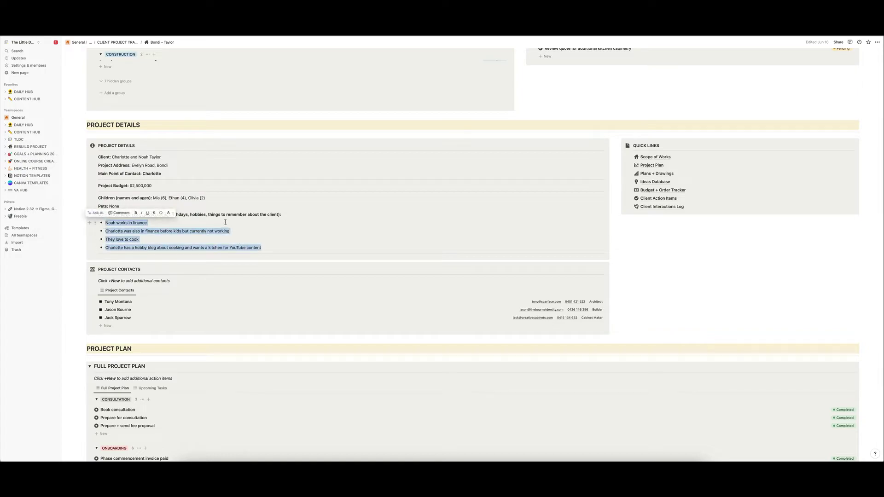
{"action": "left_click", "coordinate": [213, 195]}
{"action": "scroll", "coordinate": [233, 206], "scroll_direction": "down", "scroll_amount": 1}
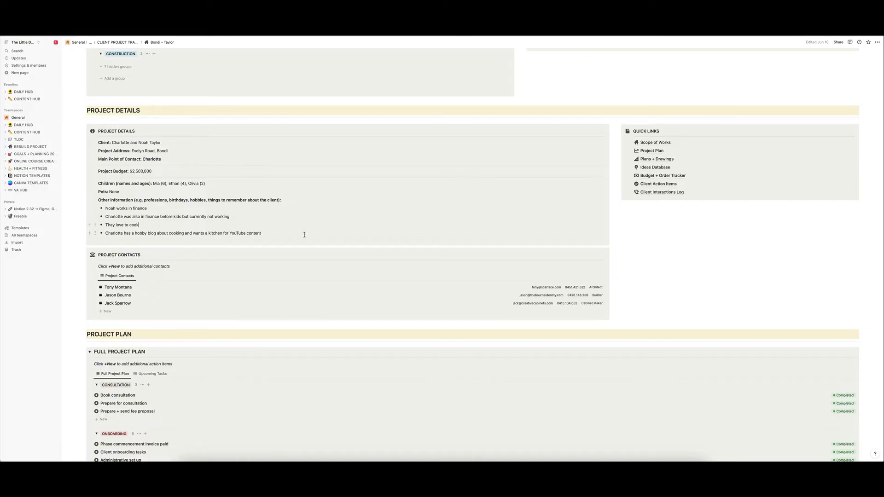
{"action": "scroll", "coordinate": [299, 191], "scroll_direction": "down", "scroll_amount": 2}
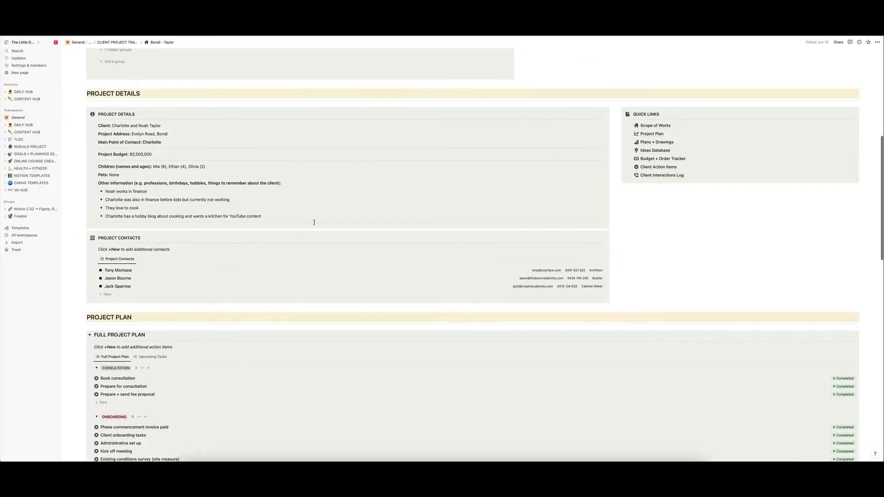
{"action": "scroll", "coordinate": [290, 177], "scroll_direction": "down", "scroll_amount": 1}
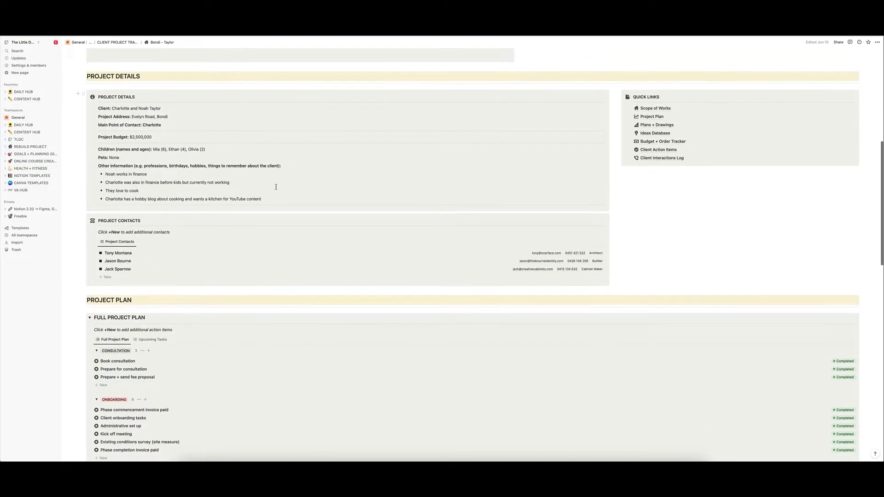
{"action": "scroll", "coordinate": [275, 187], "scroll_direction": "down", "scroll_amount": 1}
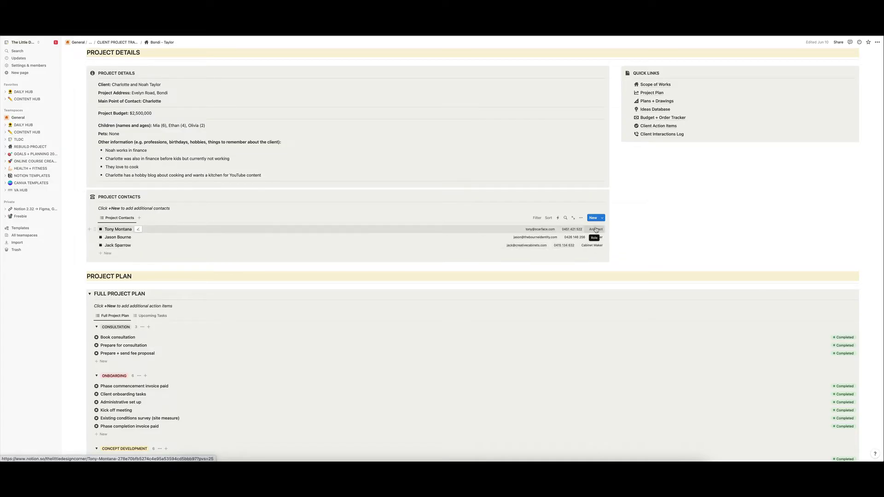
{"action": "scroll", "coordinate": [626, 225], "scroll_direction": "down", "scroll_amount": 1}
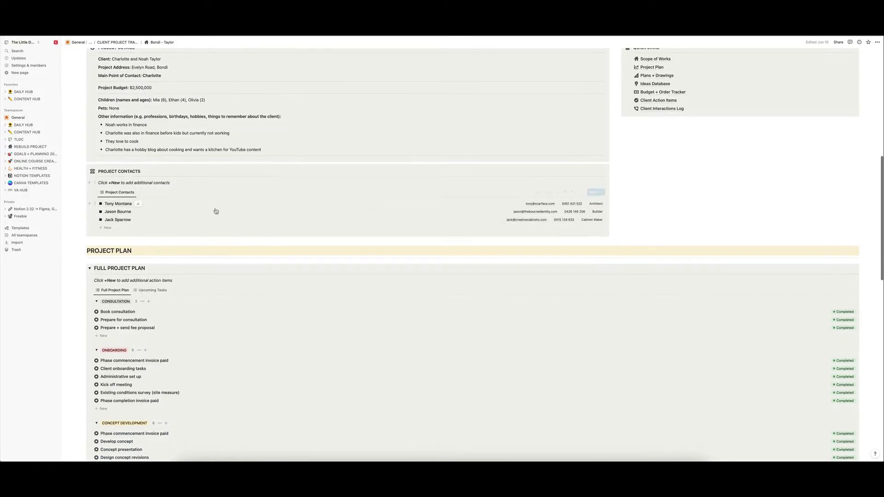
Preview the commencement invoice paid, Kick off meeting and Existing conditions survey tasks, closing each
{"action": "scroll", "coordinate": [164, 203], "scroll_direction": "down", "scroll_amount": 8}
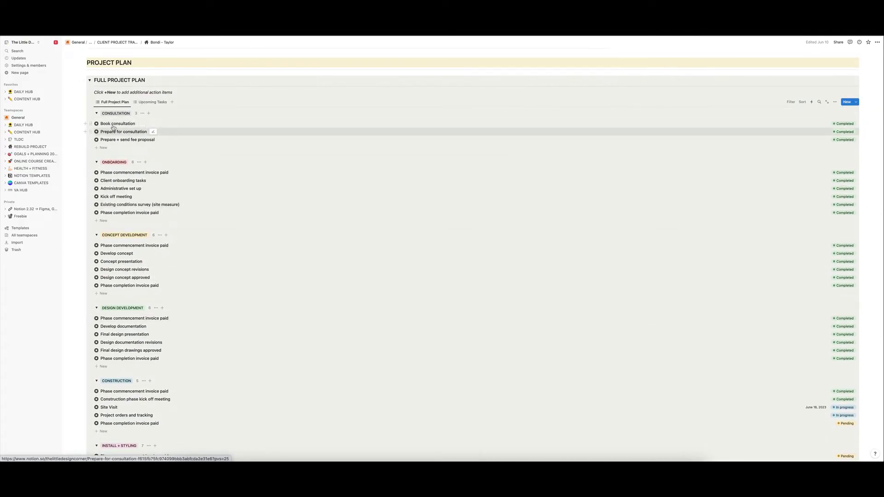
{"action": "scroll", "coordinate": [147, 133], "scroll_direction": "down", "scroll_amount": 1}
{"action": "scroll", "coordinate": [147, 135], "scroll_direction": "down", "scroll_amount": 1}
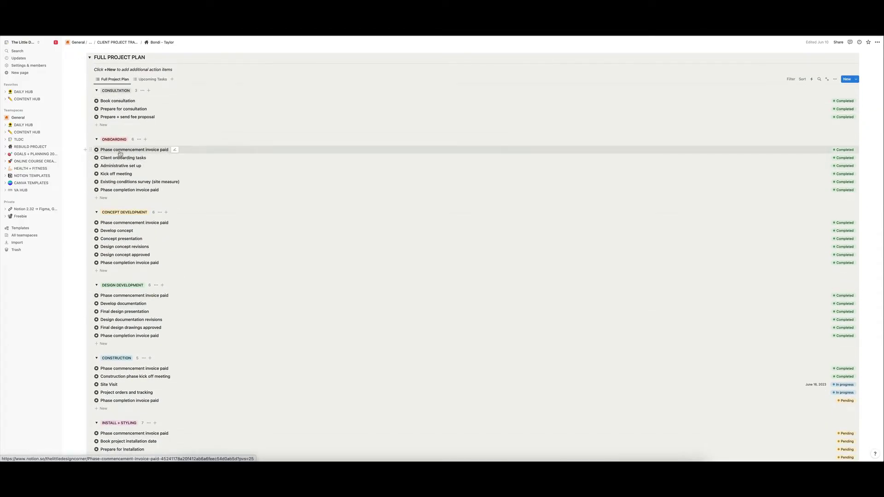
{"action": "left_click", "coordinate": [121, 152]}
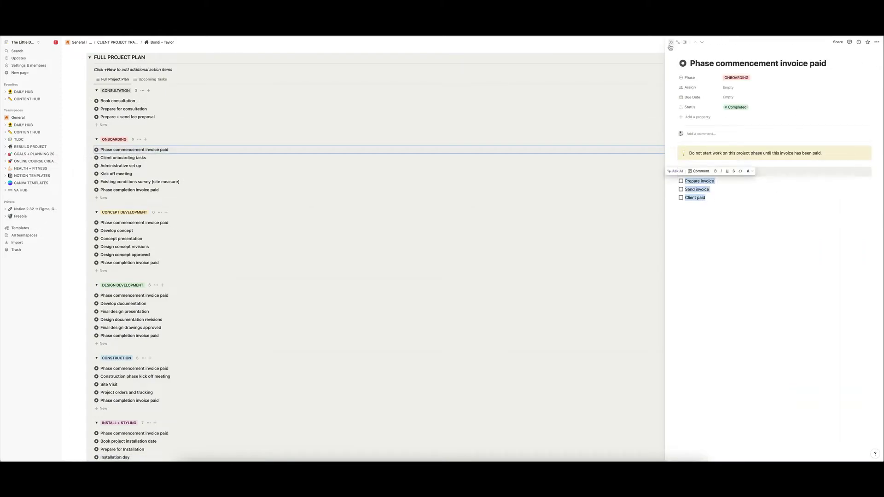
{"action": "key", "text": "Escape"}
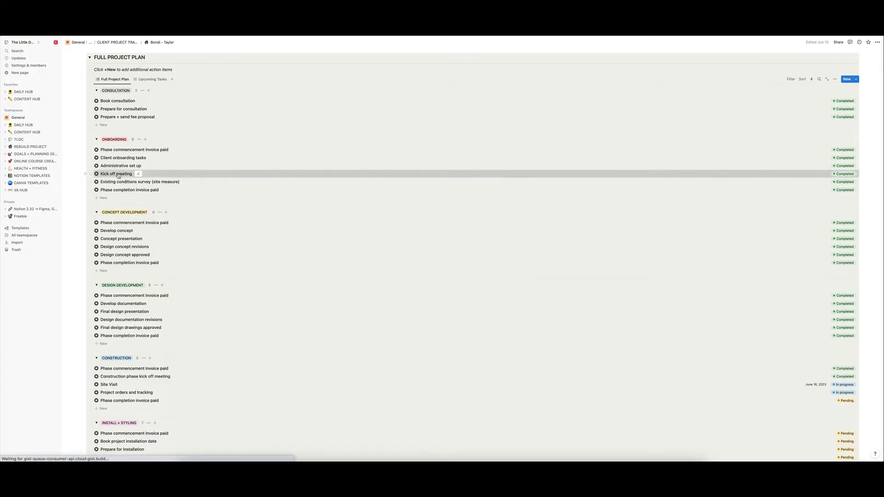
{"action": "left_click", "coordinate": [117, 173]}
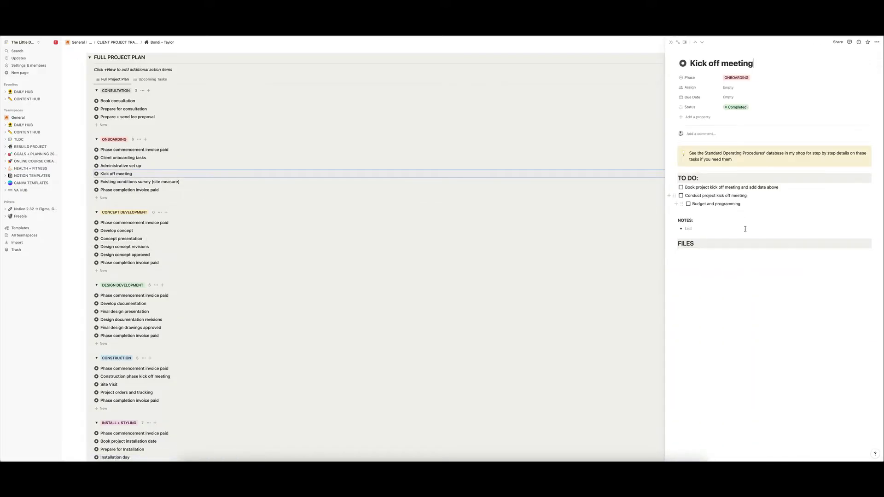
{"action": "left_click", "coordinate": [672, 45]}
{"action": "left_click", "coordinate": [193, 181]}
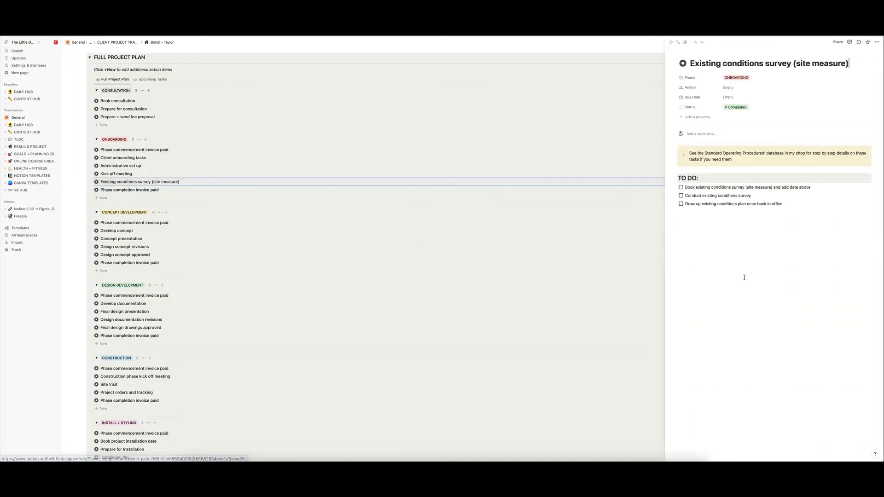
{"action": "left_click", "coordinate": [670, 44]}
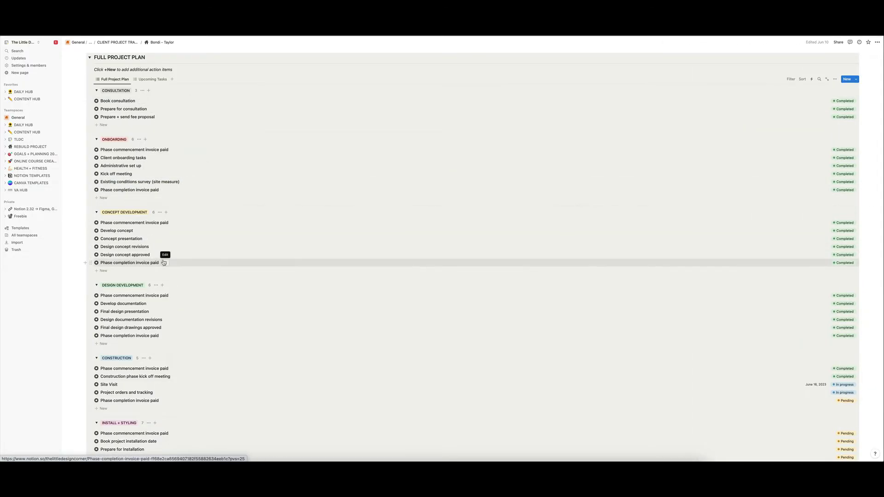
Scroll to the Budget + Order Tracker, view its budget by room, then return to the full table
{"action": "scroll", "coordinate": [163, 262], "scroll_direction": "down", "scroll_amount": 4}
{"action": "scroll", "coordinate": [163, 263], "scroll_direction": "up", "scroll_amount": 8}
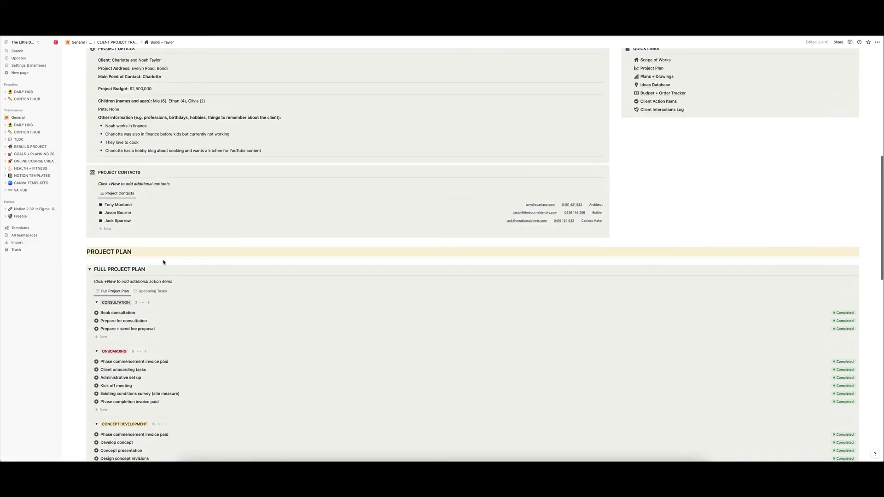
{"action": "scroll", "coordinate": [163, 263], "scroll_direction": "down", "scroll_amount": 15}
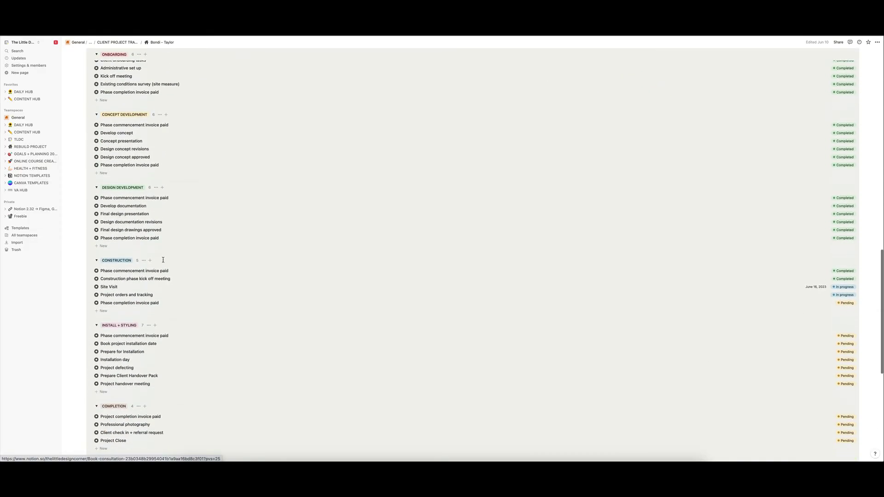
{"action": "scroll", "coordinate": [163, 263], "scroll_direction": "down", "scroll_amount": 1}
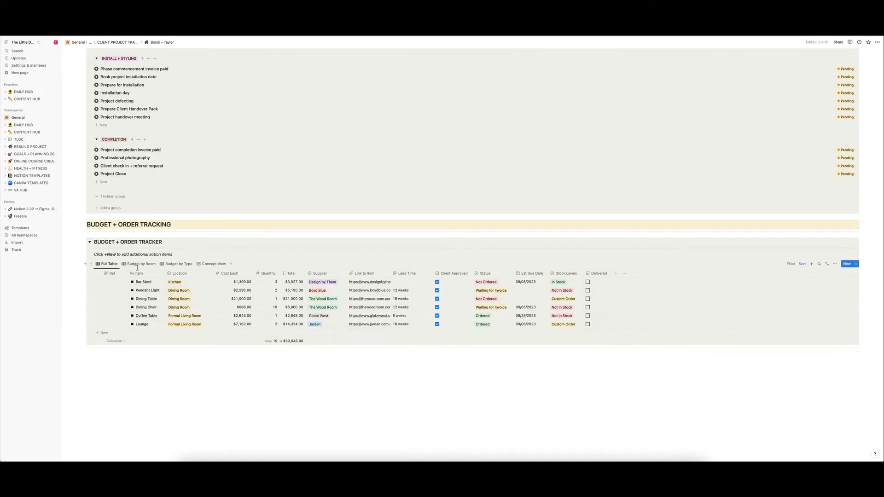
{"action": "scroll", "coordinate": [527, 309], "scroll_direction": "down", "scroll_amount": 1}
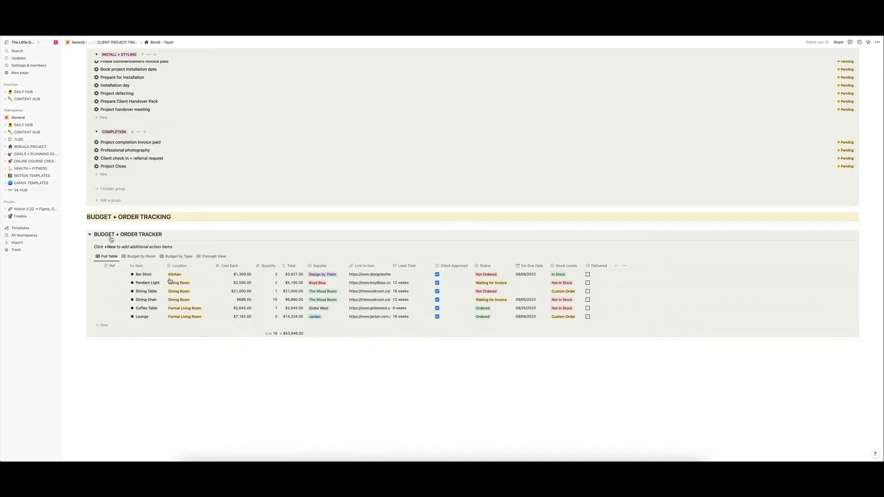
{"action": "left_click", "coordinate": [145, 256]}
{"action": "scroll", "coordinate": [248, 260], "scroll_direction": "down", "scroll_amount": 4}
{"action": "scroll", "coordinate": [248, 260], "scroll_direction": "down", "scroll_amount": 1}
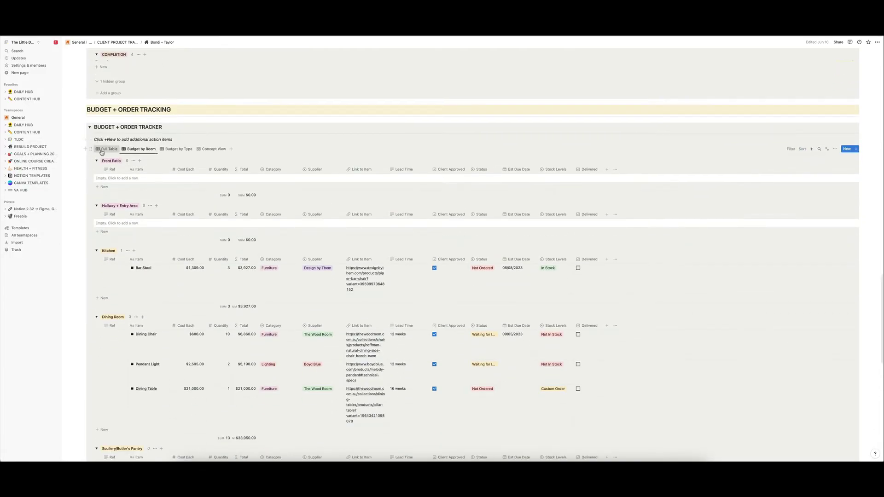
{"action": "left_click", "coordinate": [107, 150]}
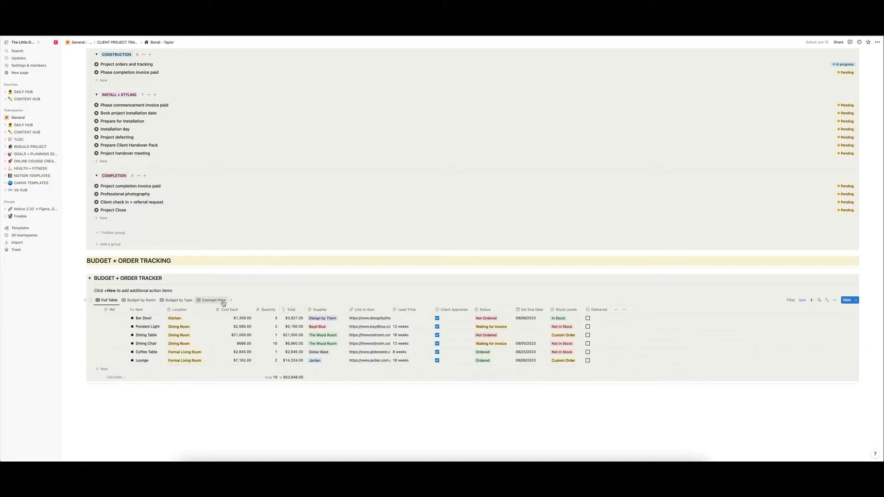
Show the budget grouped by room again and scroll through each room's items
{"action": "left_click", "coordinate": [138, 300]}
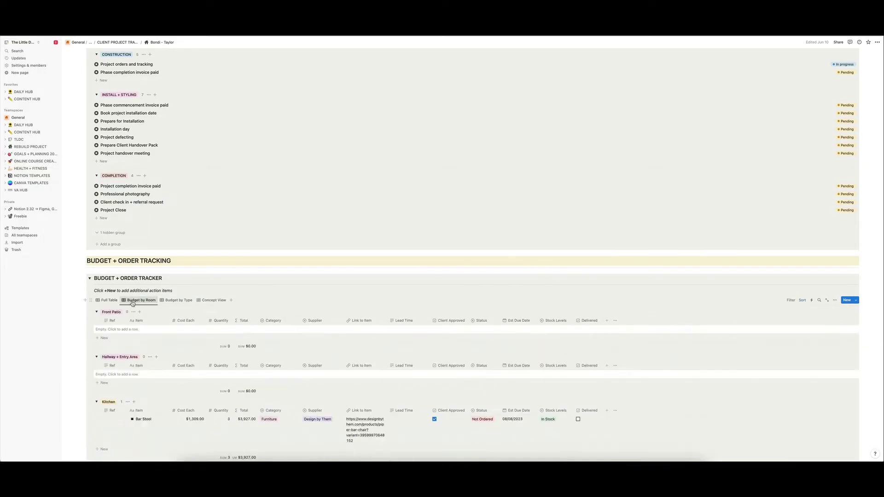
{"action": "scroll", "coordinate": [222, 323], "scroll_direction": "down", "scroll_amount": 5}
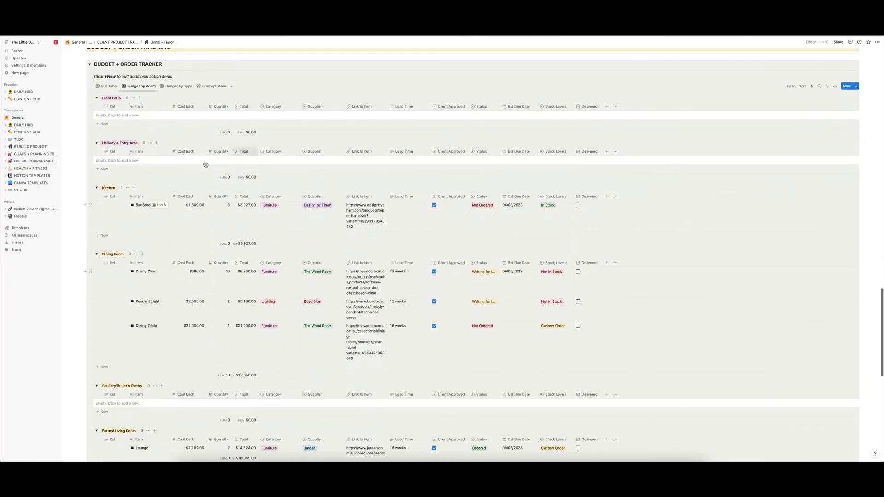
{"action": "scroll", "coordinate": [249, 248], "scroll_direction": "down", "scroll_amount": 5}
{"action": "scroll", "coordinate": [267, 269], "scroll_direction": "up", "scroll_amount": 12}
{"action": "scroll", "coordinate": [147, 410], "scroll_direction": "down", "scroll_amount": 1}
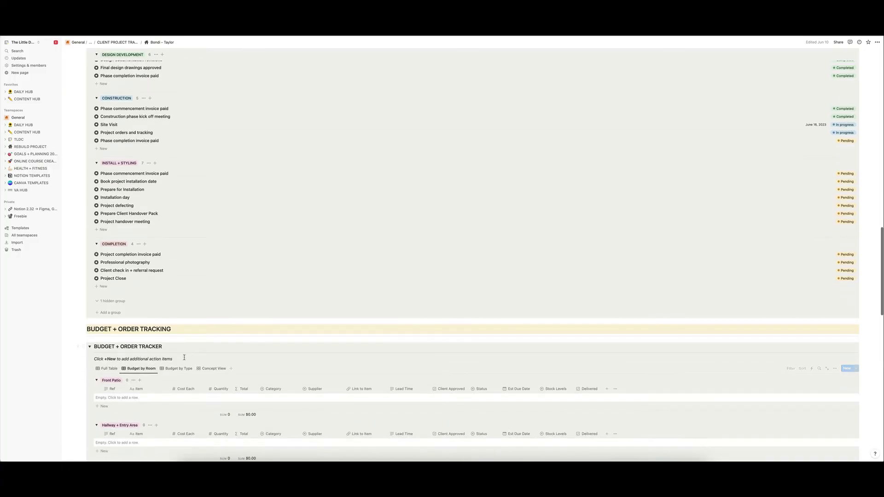
{"action": "scroll", "coordinate": [226, 300], "scroll_direction": "down", "scroll_amount": 7}
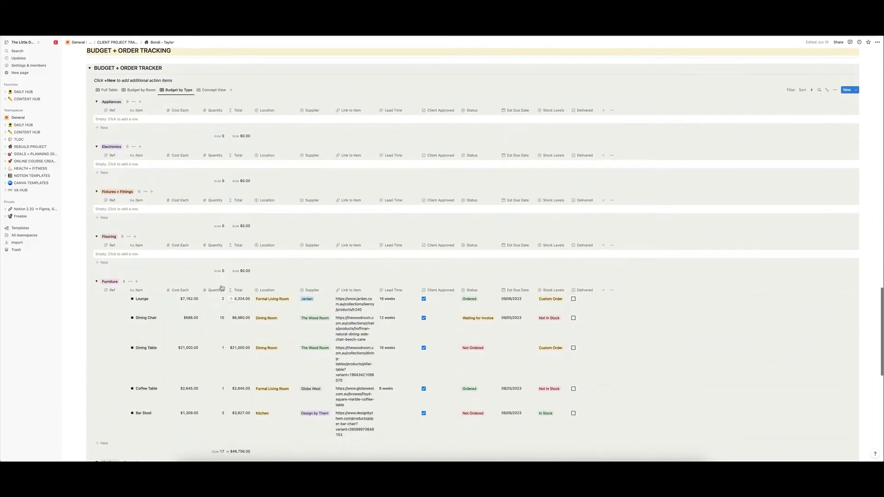
{"action": "scroll", "coordinate": [254, 390], "scroll_direction": "down", "scroll_amount": 6}
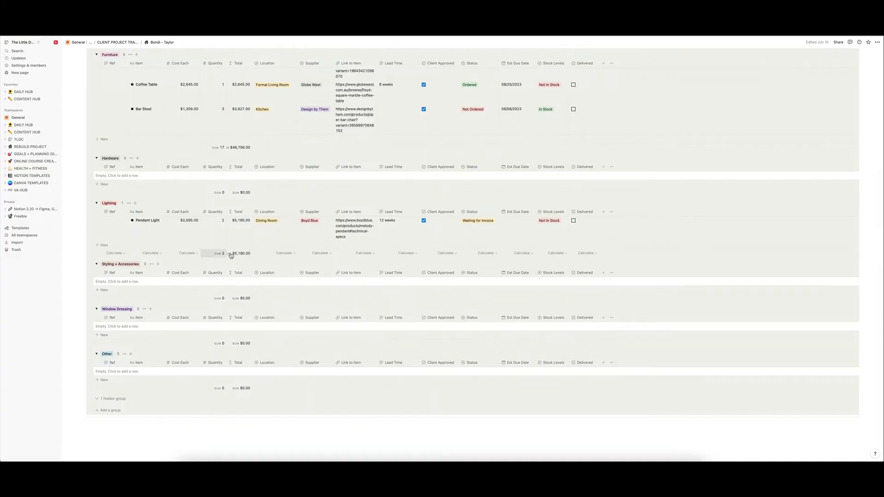
{"action": "scroll", "coordinate": [301, 282], "scroll_direction": "down", "scroll_amount": 2}
{"action": "scroll", "coordinate": [301, 280], "scroll_direction": "up", "scroll_amount": 10}
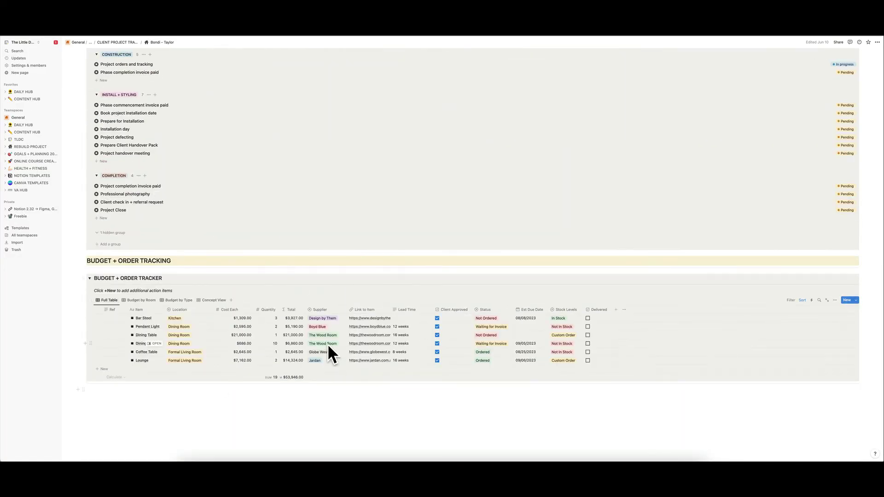
Browse the Concept View image cards by room, then return to the full budget table
{"action": "left_click", "coordinate": [228, 302]}
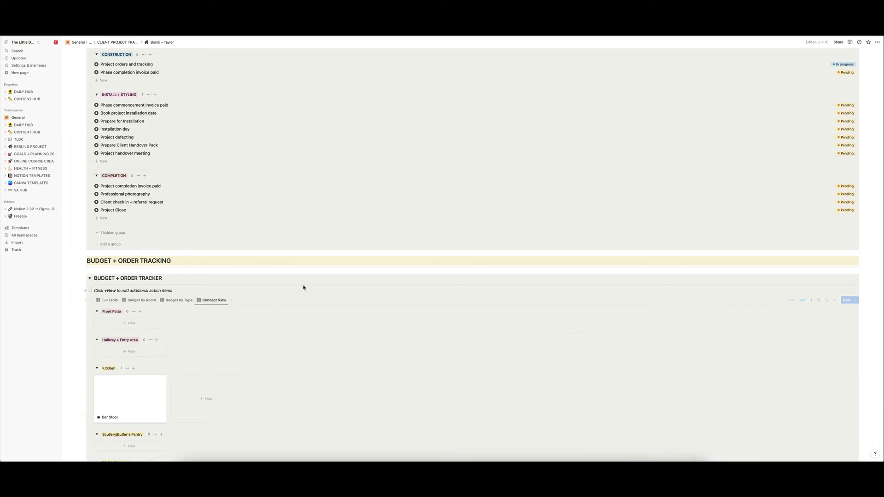
{"action": "scroll", "coordinate": [304, 285], "scroll_direction": "down", "scroll_amount": 5}
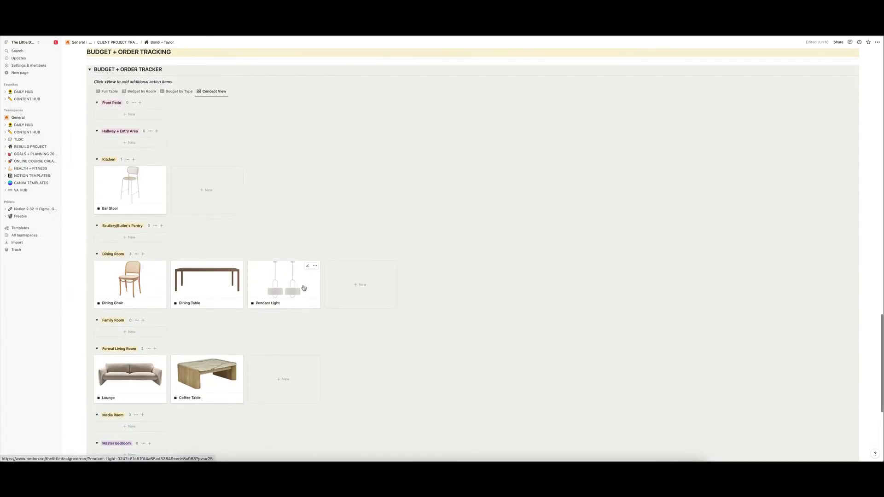
{"action": "scroll", "coordinate": [288, 259], "scroll_direction": "down", "scroll_amount": 1}
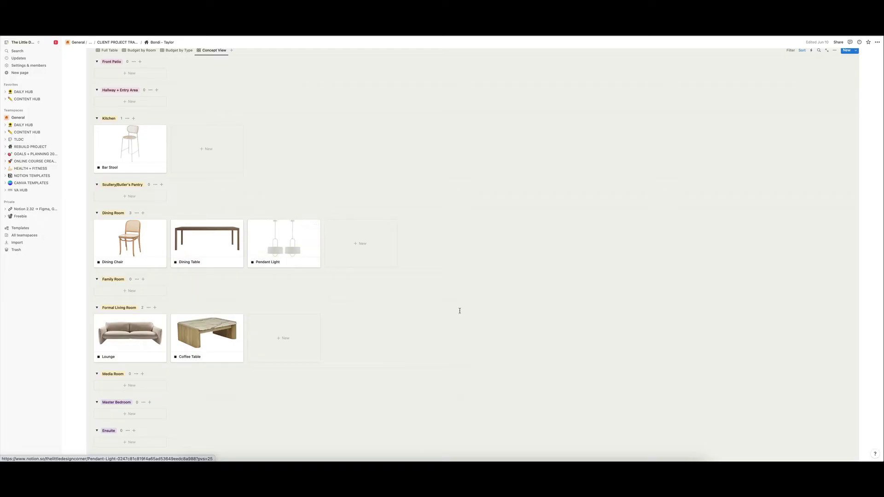
{"action": "scroll", "coordinate": [459, 309], "scroll_direction": "down", "scroll_amount": 2}
{"action": "scroll", "coordinate": [459, 306], "scroll_direction": "up", "scroll_amount": 3}
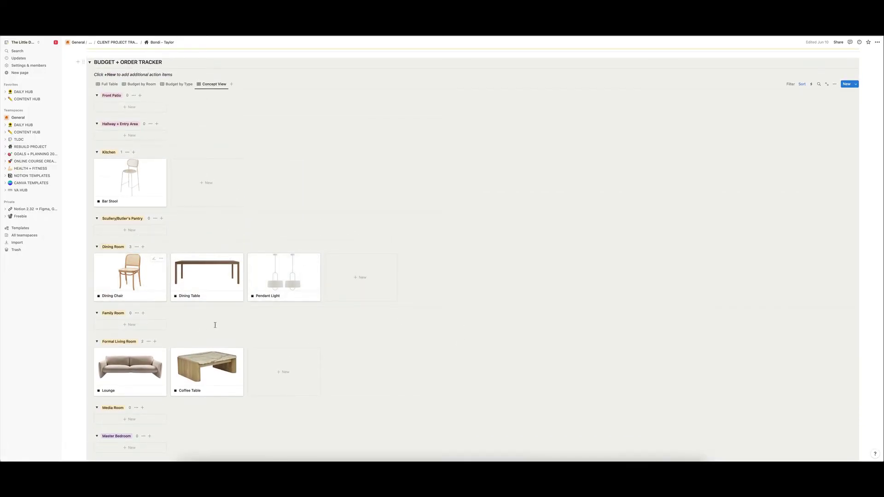
{"action": "scroll", "coordinate": [184, 231], "scroll_direction": "up", "scroll_amount": 2}
{"action": "left_click", "coordinate": [109, 134]}
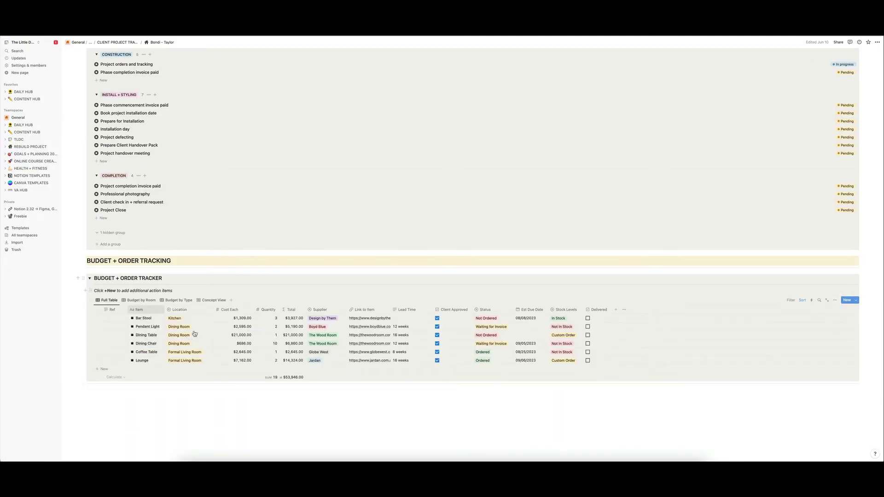
Open the Dining Chair record, scroll through its properties and photo, then close it
{"action": "left_click", "coordinate": [155, 344]}
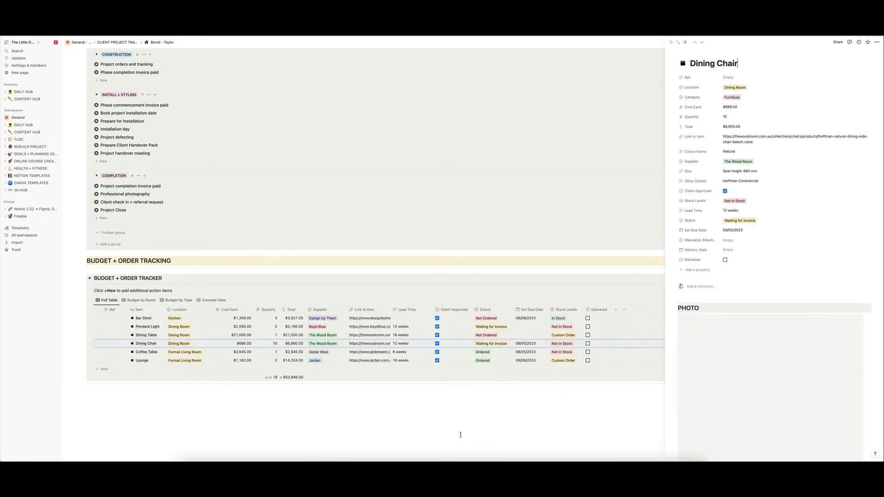
{"action": "scroll", "coordinate": [767, 196], "scroll_direction": "down", "scroll_amount": 3}
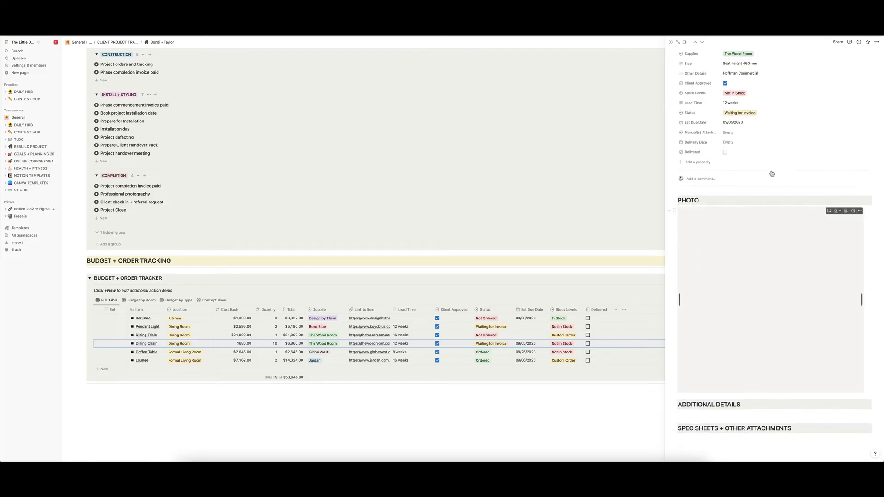
{"action": "scroll", "coordinate": [782, 143], "scroll_direction": "up", "scroll_amount": 2}
{"action": "scroll", "coordinate": [751, 103], "scroll_direction": "up", "scroll_amount": 1}
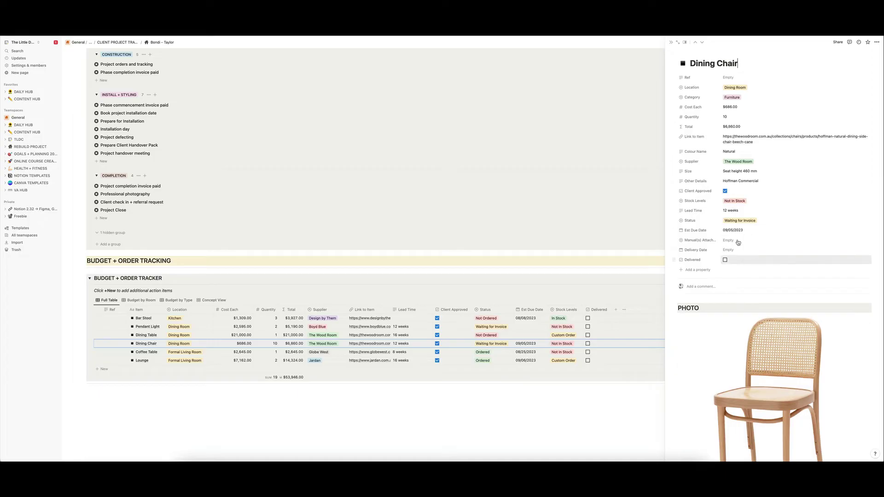
{"action": "scroll", "coordinate": [732, 72], "scroll_direction": "down", "scroll_amount": 4}
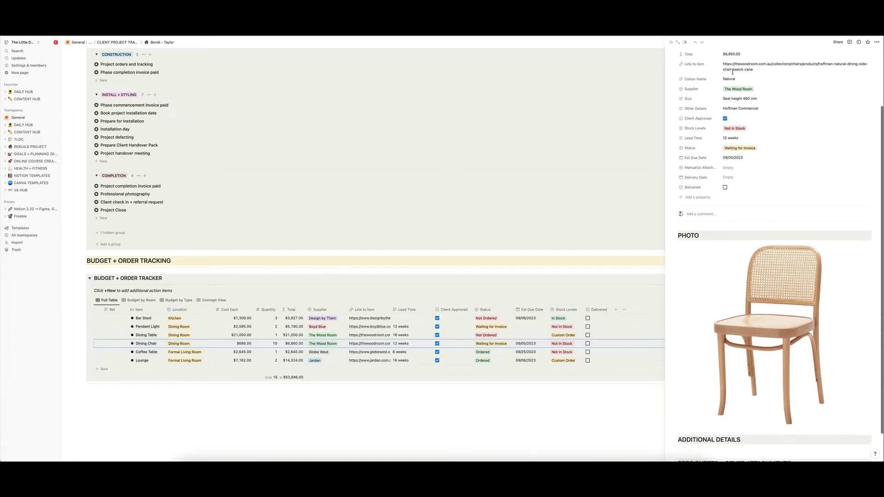
{"action": "scroll", "coordinate": [732, 72], "scroll_direction": "up", "scroll_amount": 4}
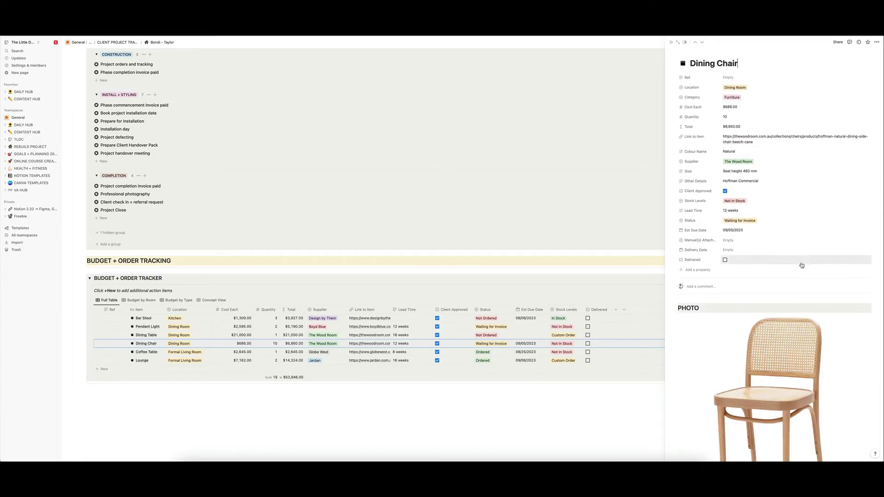
{"action": "scroll", "coordinate": [760, 221], "scroll_direction": "down", "scroll_amount": 3}
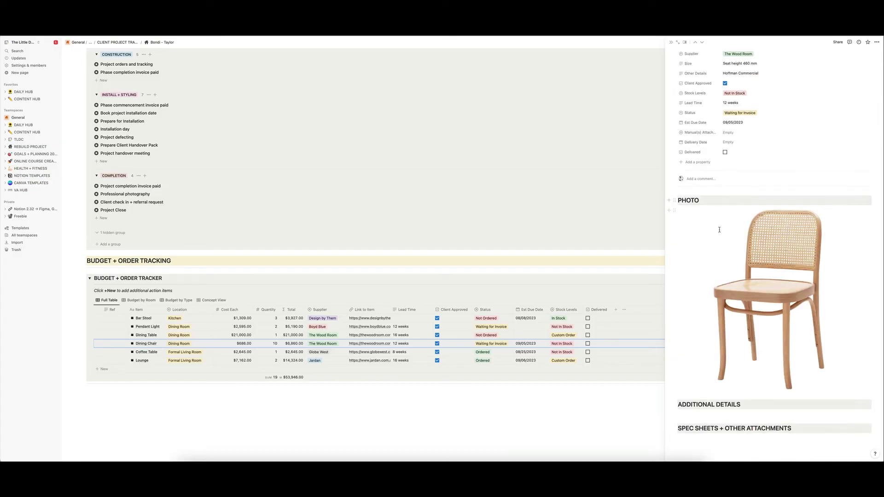
{"action": "scroll", "coordinate": [739, 72], "scroll_direction": "up", "scroll_amount": 3}
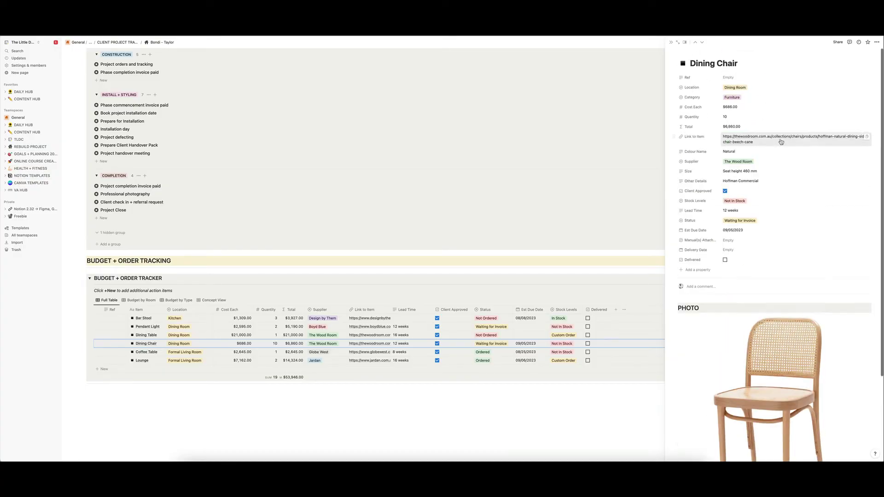
{"action": "left_click", "coordinate": [670, 44]}
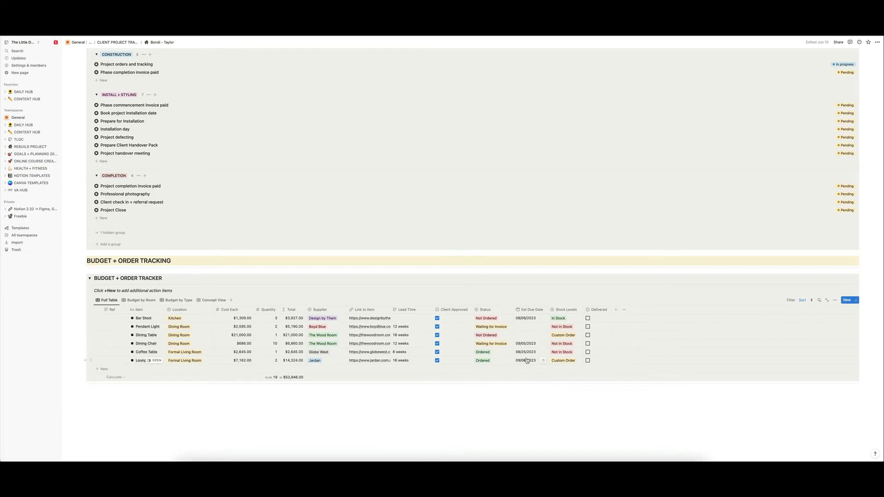
Scroll the Bondi - Taylor client page to bring its Quick Links into view
{"action": "scroll", "coordinate": [504, 399], "scroll_direction": "up", "scroll_amount": 2}
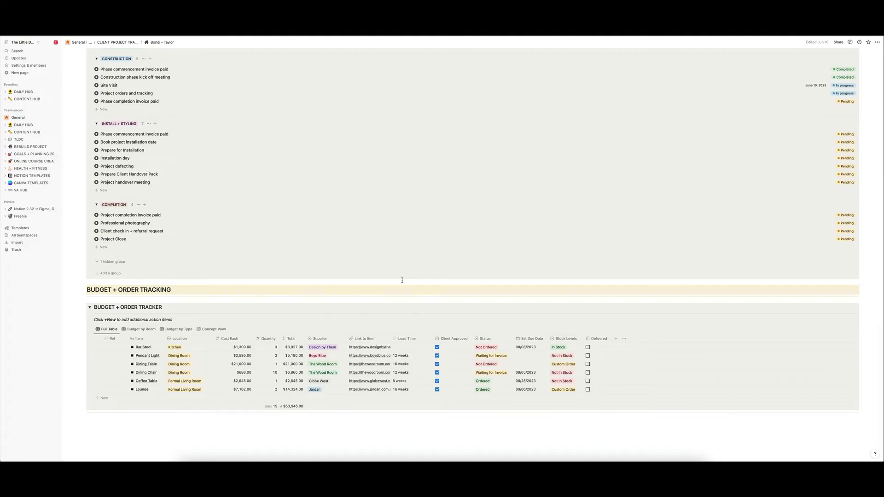
{"action": "scroll", "coordinate": [402, 281], "scroll_direction": "up", "scroll_amount": 1}
{"action": "scroll", "coordinate": [402, 280], "scroll_direction": "down", "scroll_amount": 2}
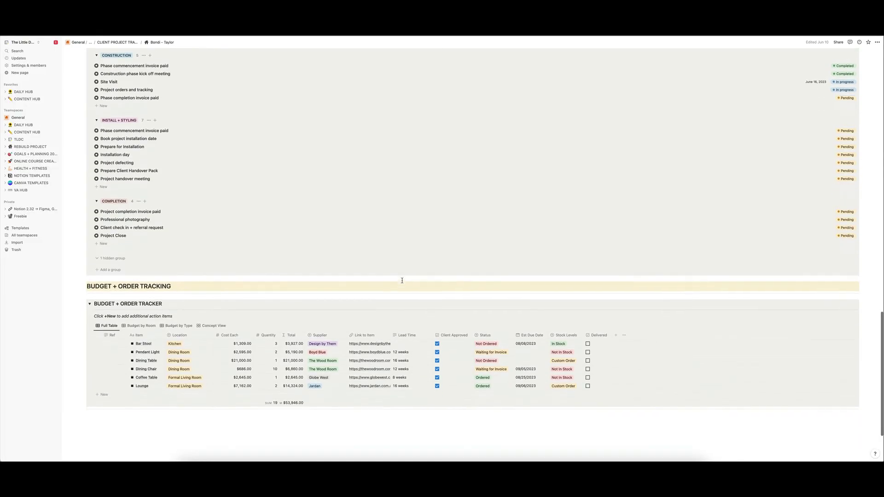
{"action": "scroll", "coordinate": [250, 351], "scroll_direction": "up", "scroll_amount": 2}
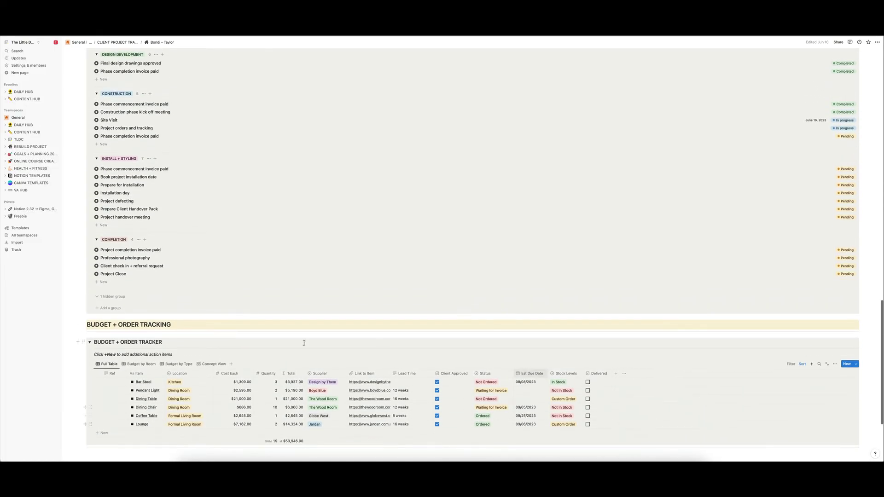
{"action": "scroll", "coordinate": [266, 335], "scroll_direction": "down", "scroll_amount": 3}
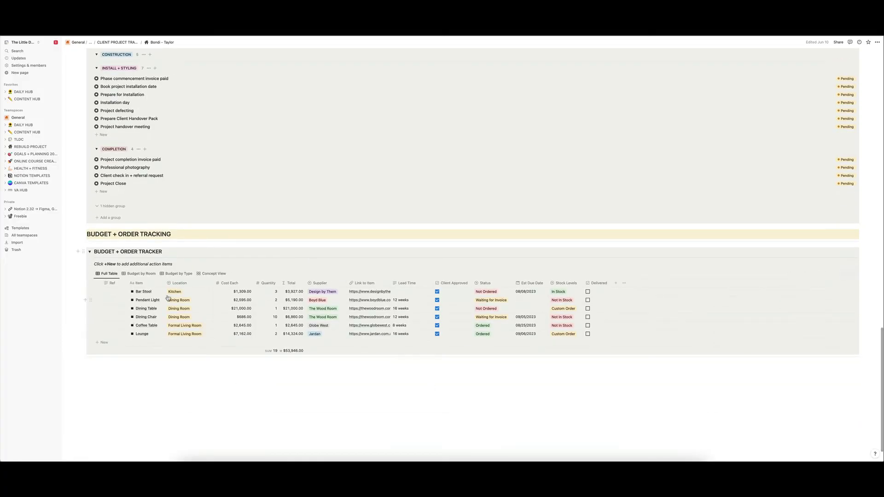
{"action": "scroll", "coordinate": [506, 189], "scroll_direction": "up", "scroll_amount": 3}
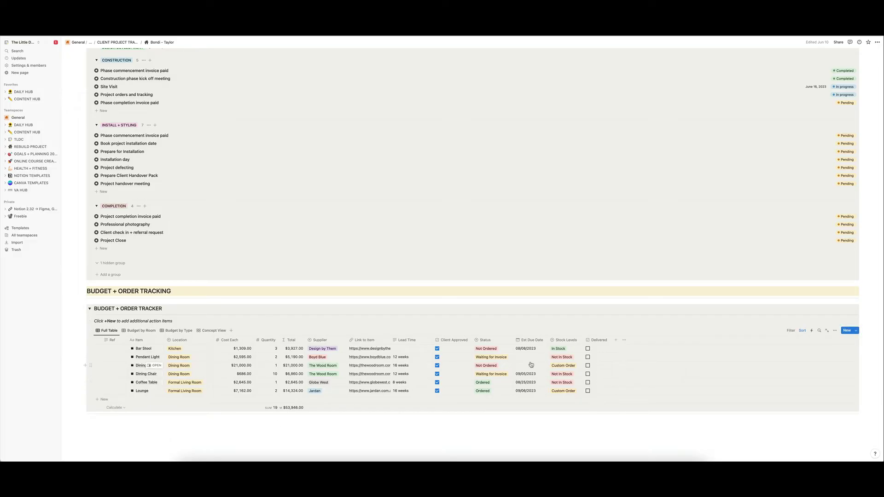
{"action": "scroll", "coordinate": [293, 382], "scroll_direction": "up", "scroll_amount": 1}
{"action": "scroll", "coordinate": [279, 323], "scroll_direction": "up", "scroll_amount": 15}
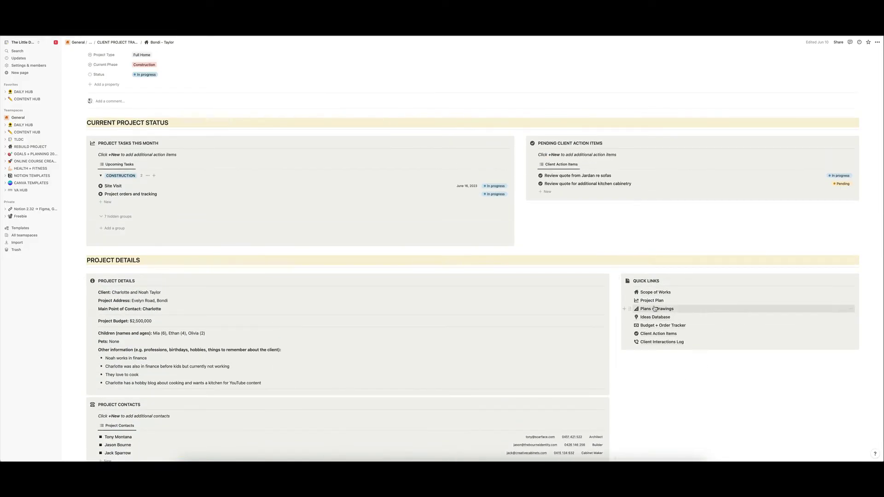
{"action": "scroll", "coordinate": [644, 302], "scroll_direction": "down", "scroll_amount": 3}
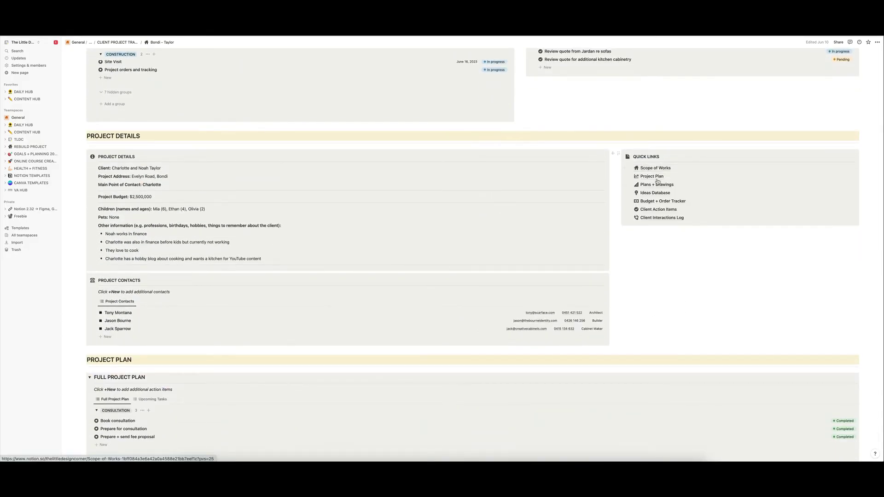
{"action": "scroll", "coordinate": [717, 250], "scroll_direction": "up", "scroll_amount": 2}
{"action": "scroll", "coordinate": [717, 250], "scroll_direction": "up", "scroll_amount": 4}
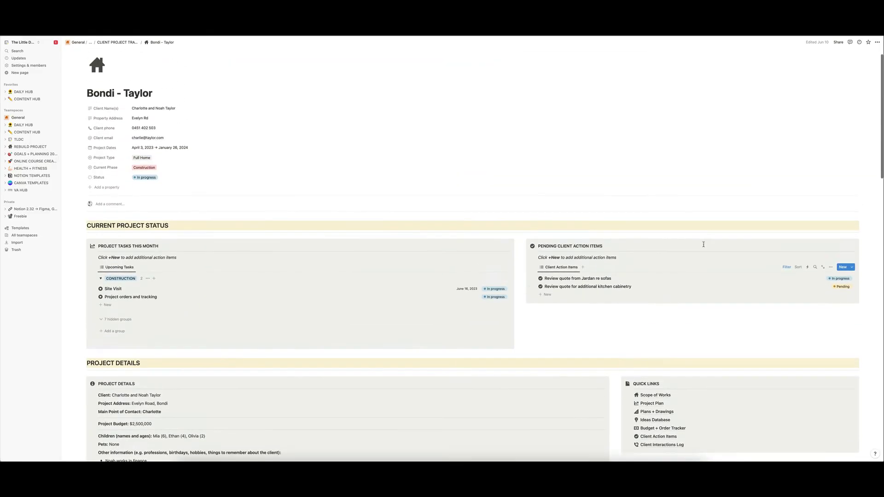
{"action": "scroll", "coordinate": [128, 97], "scroll_direction": "down", "scroll_amount": 5}
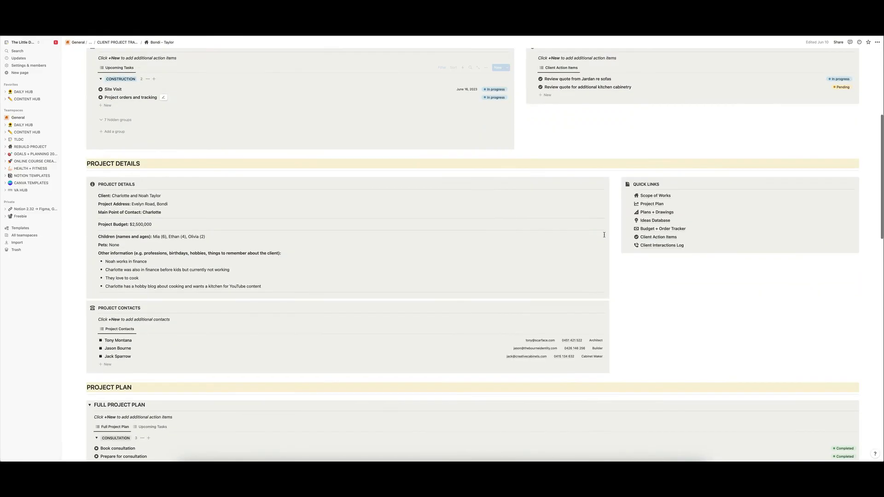
Skim the Scope of Works page, then return to the Bondi - Taylor page
{"action": "left_click", "coordinate": [652, 194]}
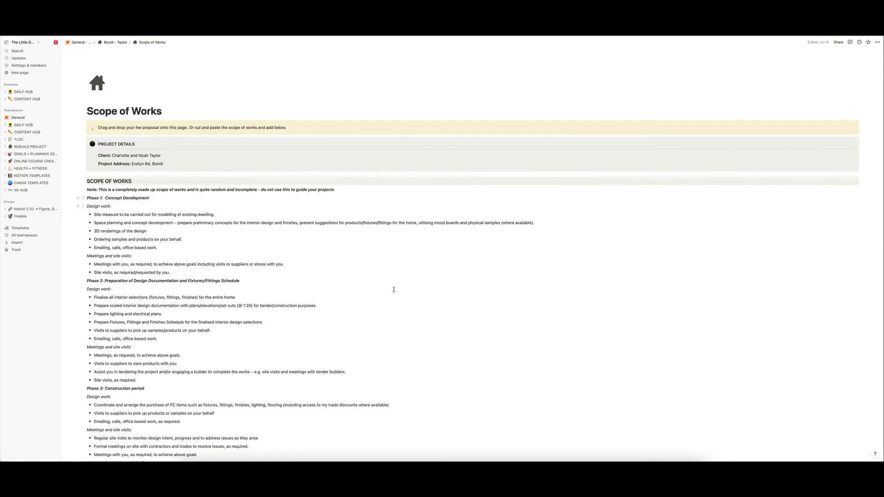
{"action": "scroll", "coordinate": [650, 198], "scroll_direction": "down", "scroll_amount": 3}
{"action": "scroll", "coordinate": [267, 185], "scroll_direction": "up", "scroll_amount": 3}
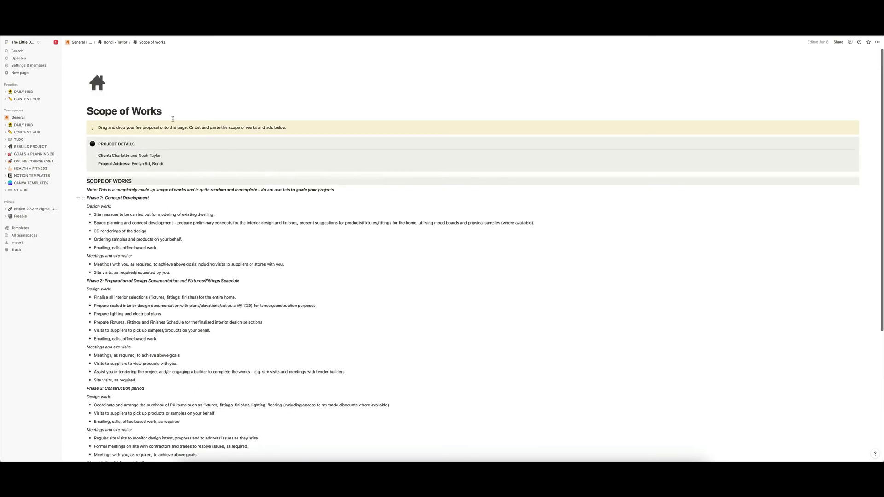
{"action": "left_click", "coordinate": [112, 45]}
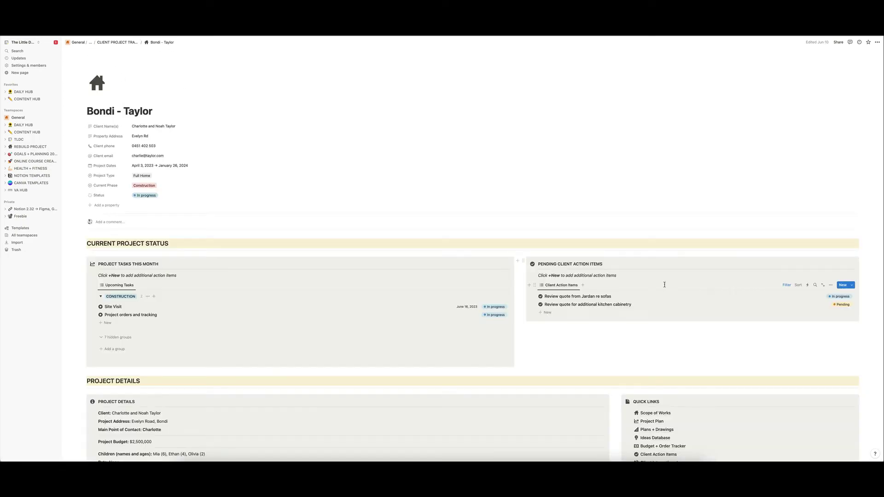
Open and skim the Project Plan page from Quick Links, then return to Bondi - Taylor
{"action": "scroll", "coordinate": [658, 289], "scroll_direction": "down", "scroll_amount": 3}
{"action": "left_click", "coordinate": [649, 239]}
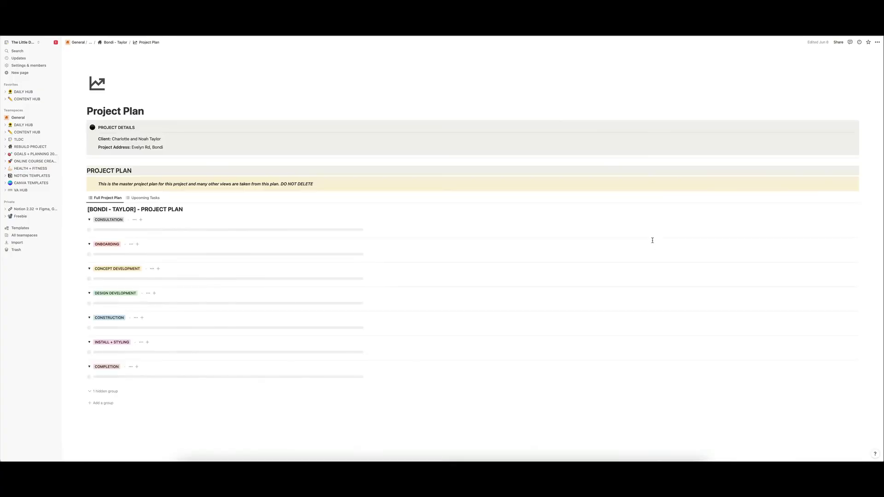
{"action": "scroll", "coordinate": [132, 335], "scroll_direction": "down", "scroll_amount": 5}
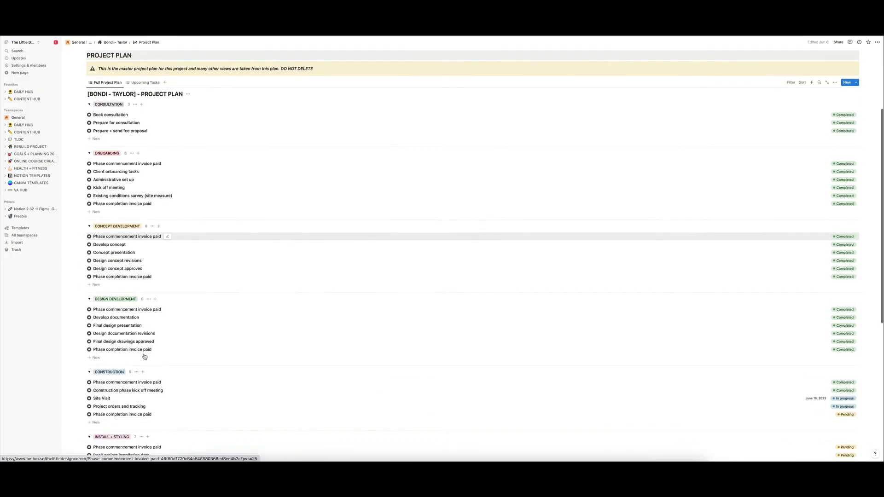
{"action": "scroll", "coordinate": [93, 102], "scroll_direction": "up", "scroll_amount": 5}
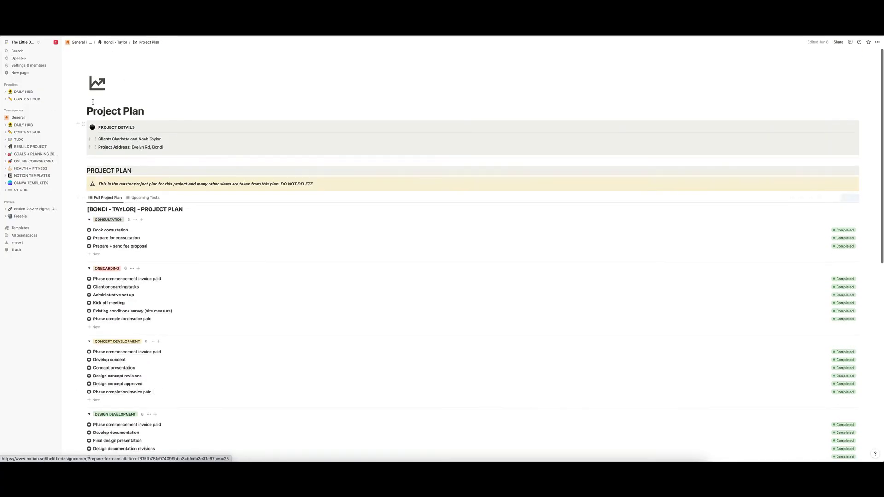
{"action": "left_click", "coordinate": [112, 43]}
{"action": "scroll", "coordinate": [428, 374], "scroll_direction": "down", "scroll_amount": 15}
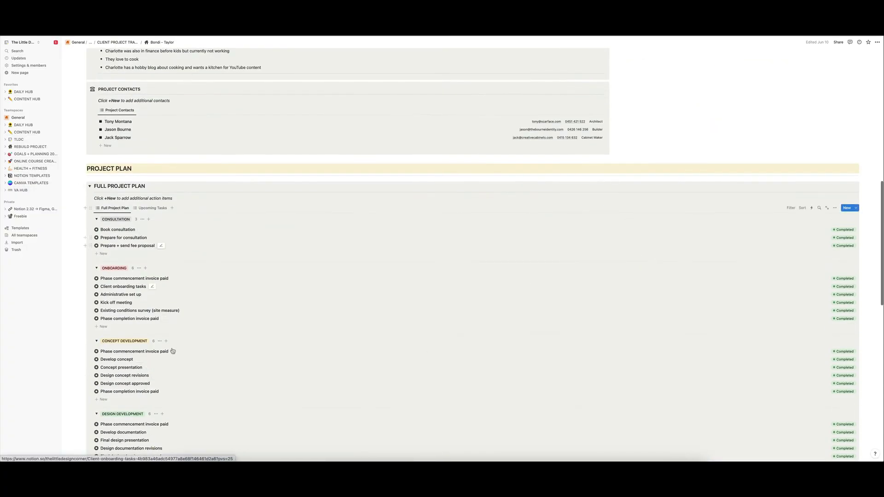
{"action": "scroll", "coordinate": [205, 354], "scroll_direction": "up", "scroll_amount": 10}
{"action": "scroll", "coordinate": [506, 350], "scroll_direction": "down", "scroll_amount": 2}
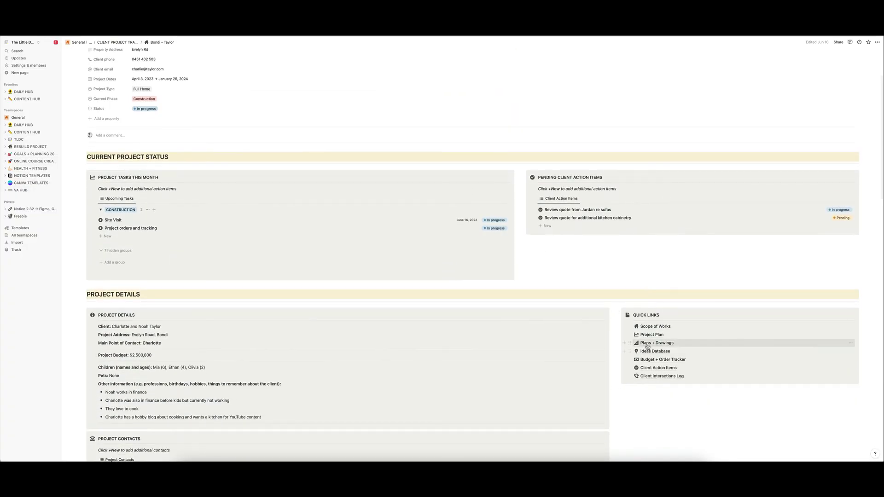
Browse the Plans + Drawings page, then return to the Bondi - Taylor page
{"action": "left_click", "coordinate": [647, 345]}
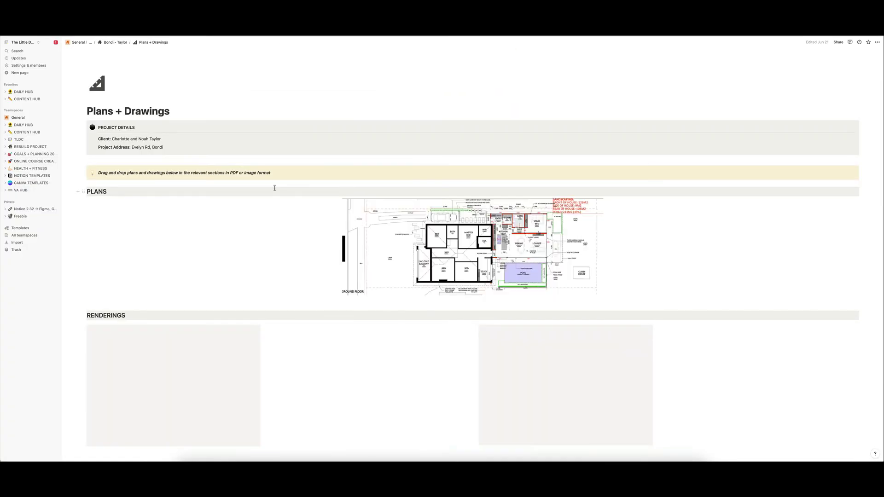
{"action": "scroll", "coordinate": [276, 188], "scroll_direction": "down", "scroll_amount": 5}
{"action": "scroll", "coordinate": [380, 239], "scroll_direction": "down", "scroll_amount": 4}
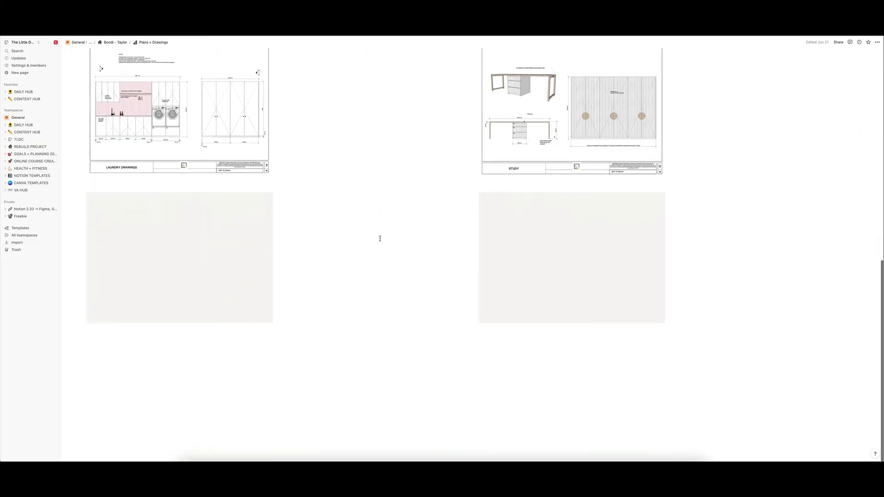
{"action": "scroll", "coordinate": [380, 237], "scroll_direction": "up", "scroll_amount": 9}
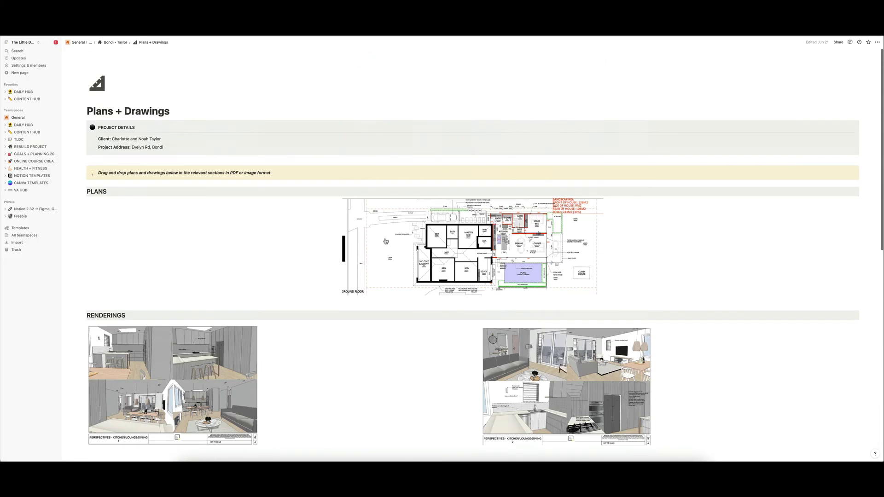
{"action": "left_click", "coordinate": [109, 43]}
Browse the Ideas Database page, revisiting it once, then return to Bondi - Taylor
{"action": "scroll", "coordinate": [426, 244], "scroll_direction": "down", "scroll_amount": 5}
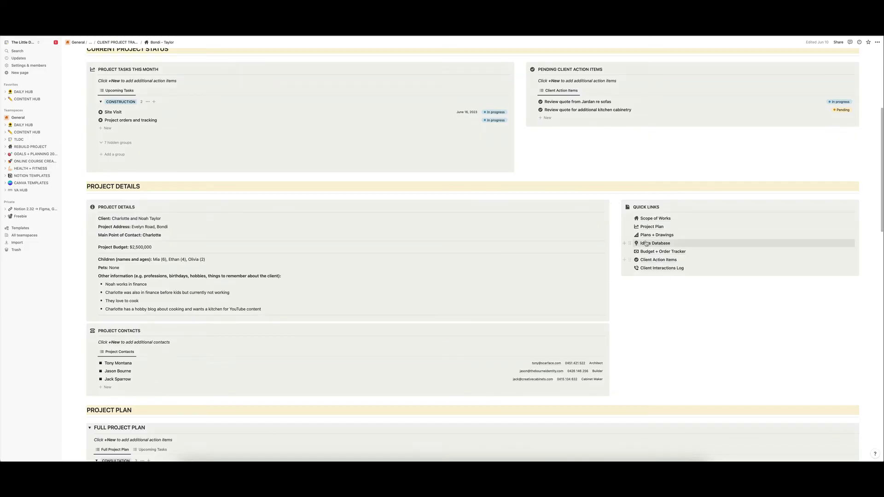
{"action": "left_click", "coordinate": [646, 243]}
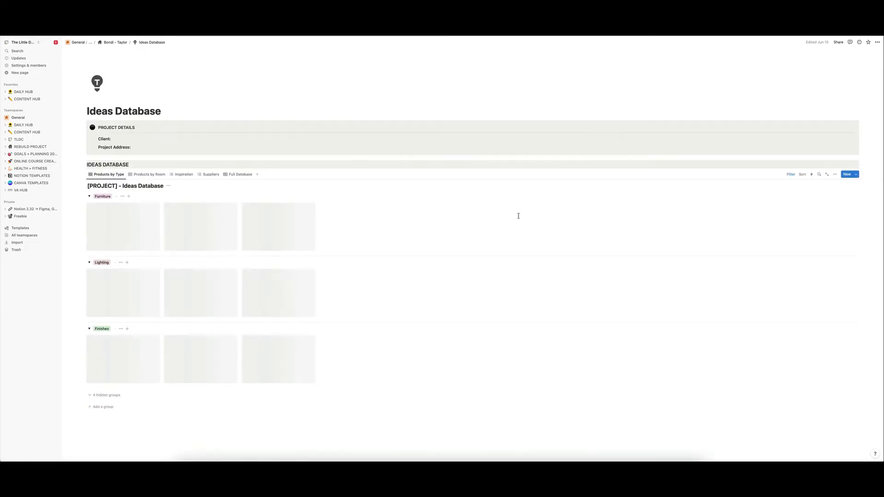
{"action": "scroll", "coordinate": [518, 215], "scroll_direction": "down", "scroll_amount": 3}
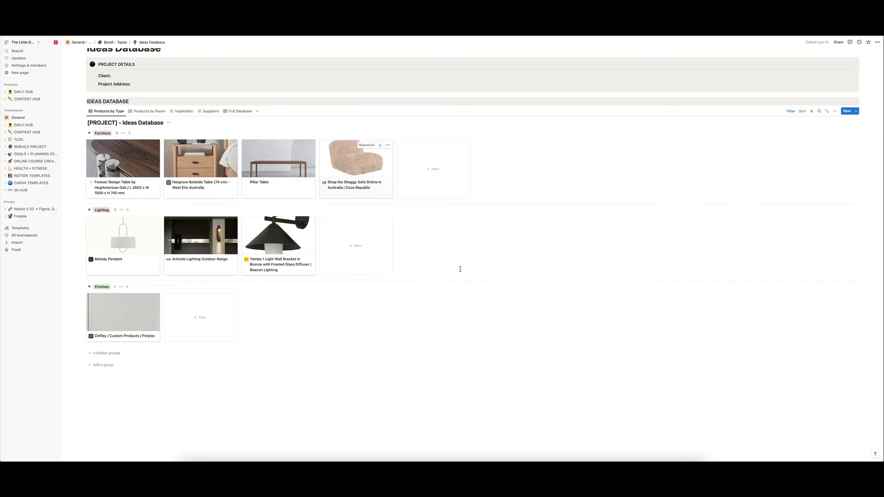
{"action": "scroll", "coordinate": [313, 319], "scroll_direction": "up", "scroll_amount": 3}
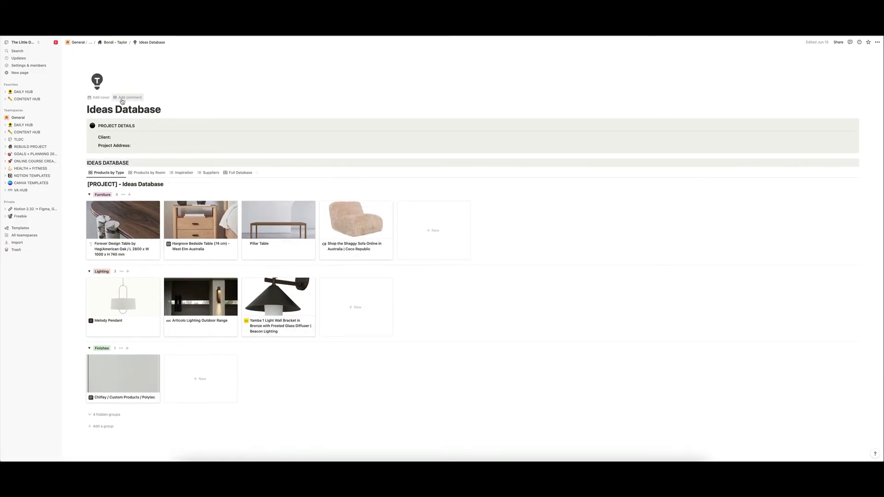
{"action": "left_click", "coordinate": [105, 42]}
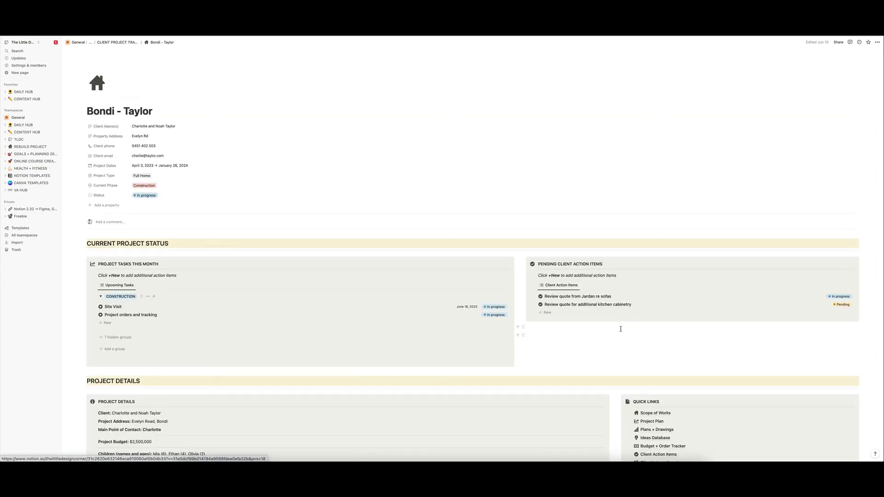
{"action": "scroll", "coordinate": [620, 328], "scroll_direction": "down", "scroll_amount": 5}
{"action": "left_click", "coordinate": [653, 259]}
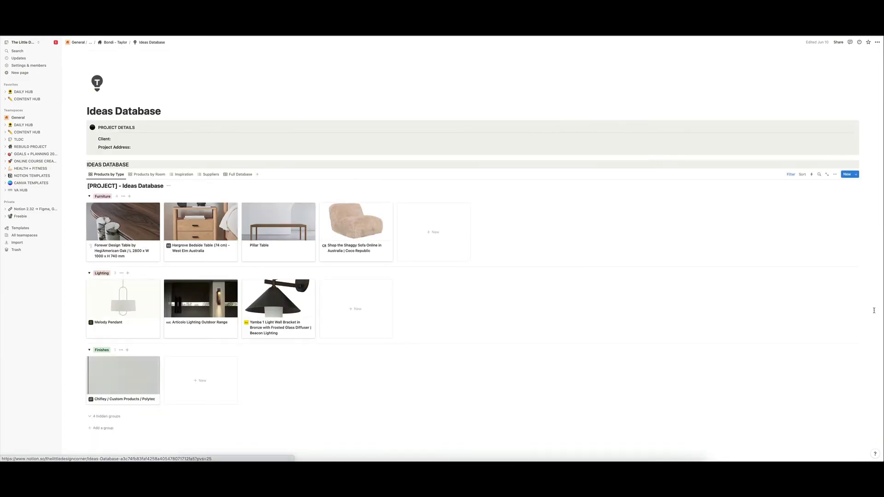
{"action": "left_click", "coordinate": [106, 43]}
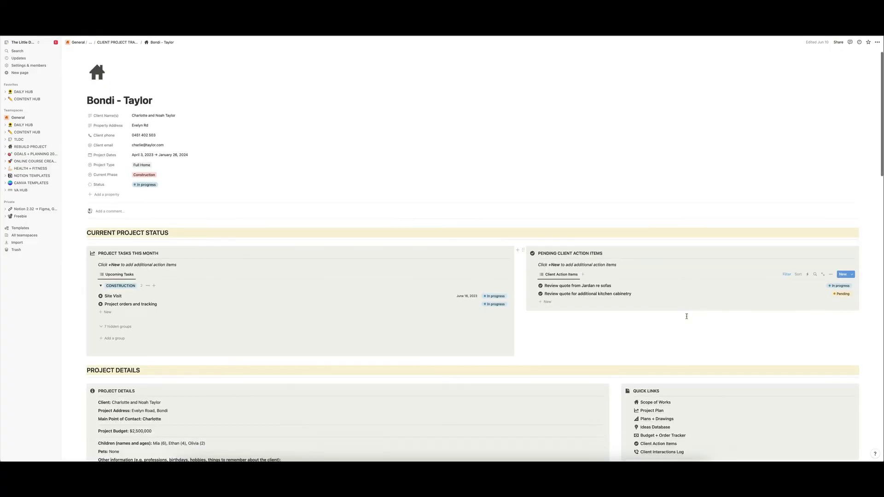
{"action": "scroll", "coordinate": [651, 343], "scroll_direction": "down", "scroll_amount": 3}
Glance at the standalone Budget + Order Tracker page, then return to Bondi - Taylor
{"action": "left_click", "coordinate": [651, 343]}
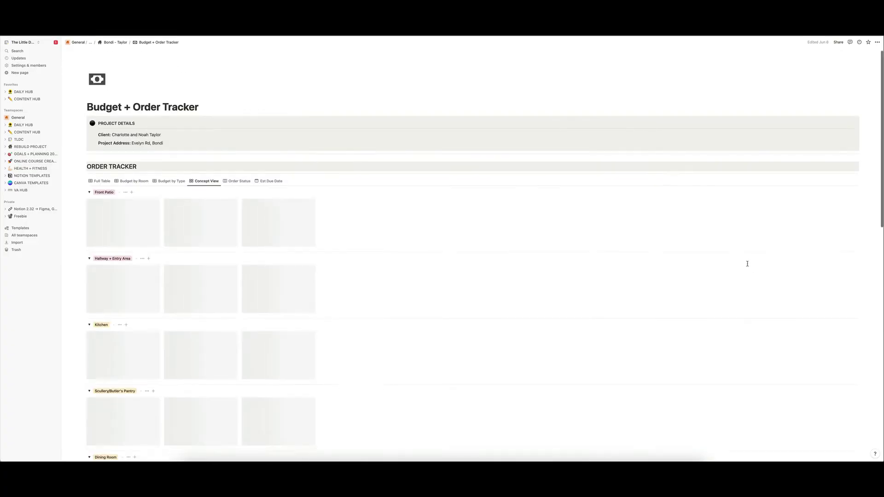
{"action": "scroll", "coordinate": [747, 263], "scroll_direction": "down", "scroll_amount": 10}
{"action": "scroll", "coordinate": [710, 195], "scroll_direction": "up", "scroll_amount": 5}
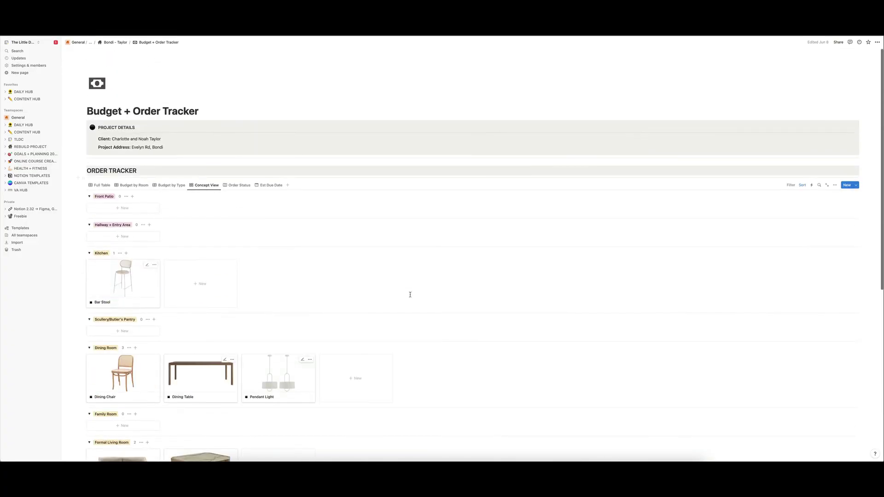
{"action": "left_click", "coordinate": [113, 42]}
Open the Client Action Items page from the Quick Links
{"action": "scroll", "coordinate": [280, 257], "scroll_direction": "down", "scroll_amount": 5}
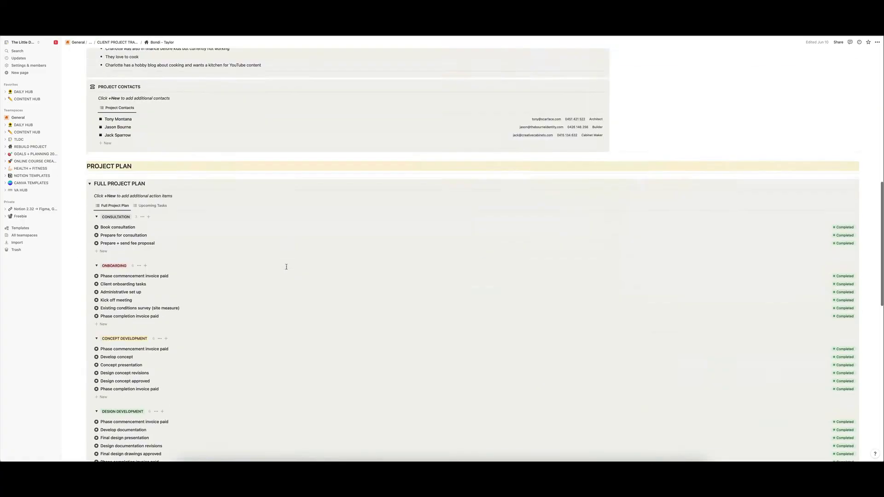
{"action": "scroll", "coordinate": [287, 270], "scroll_direction": "down", "scroll_amount": 10}
{"action": "scroll", "coordinate": [284, 255], "scroll_direction": "up", "scroll_amount": 15}
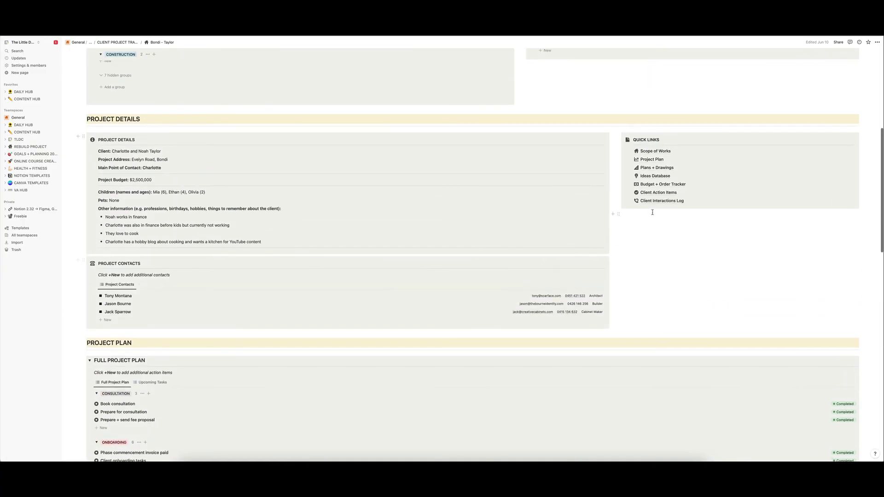
{"action": "scroll", "coordinate": [524, 262], "scroll_direction": "down", "scroll_amount": 15}
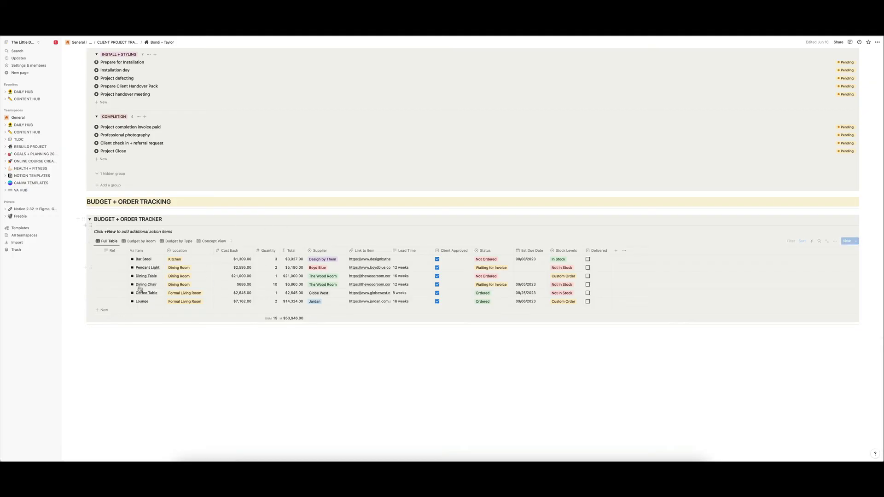
{"action": "scroll", "coordinate": [176, 316], "scroll_direction": "up", "scroll_amount": 15}
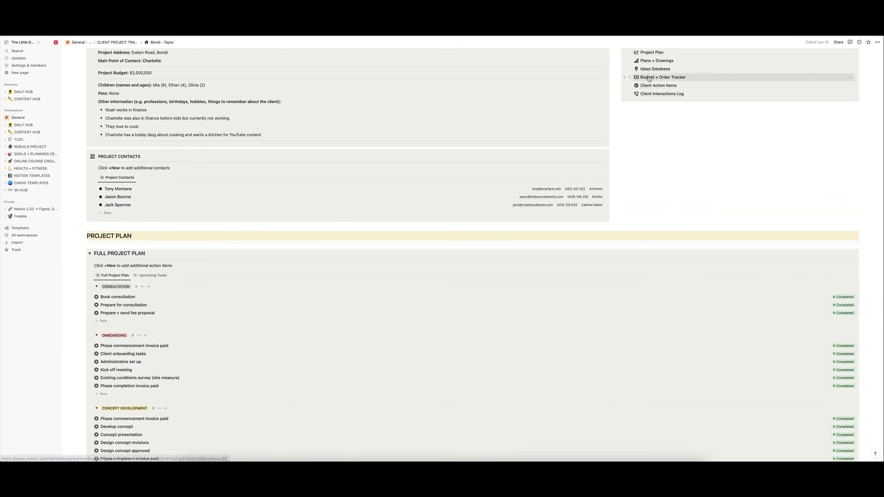
{"action": "scroll", "coordinate": [649, 78], "scroll_direction": "up", "scroll_amount": 3}
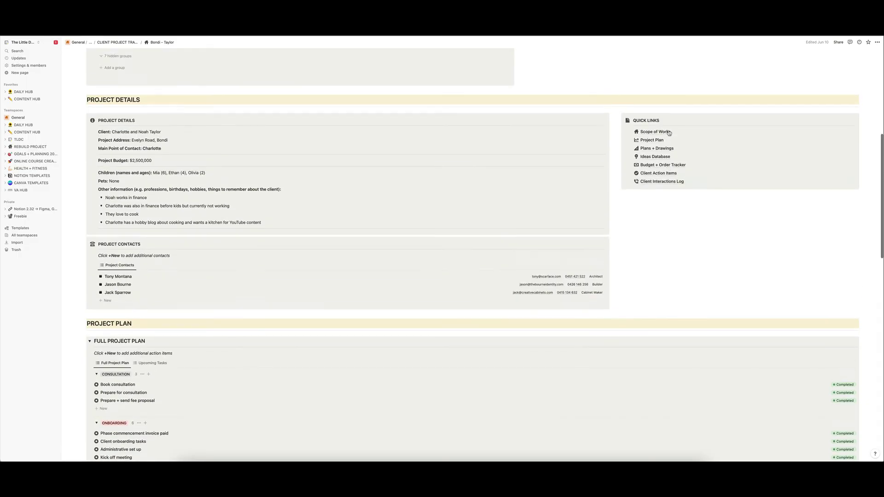
{"action": "left_click", "coordinate": [653, 175]}
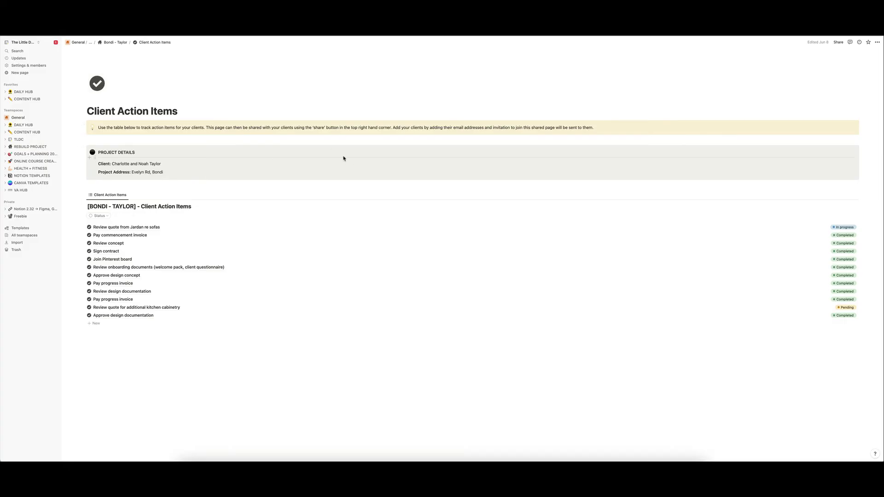
{"action": "left_click", "coordinate": [838, 42]}
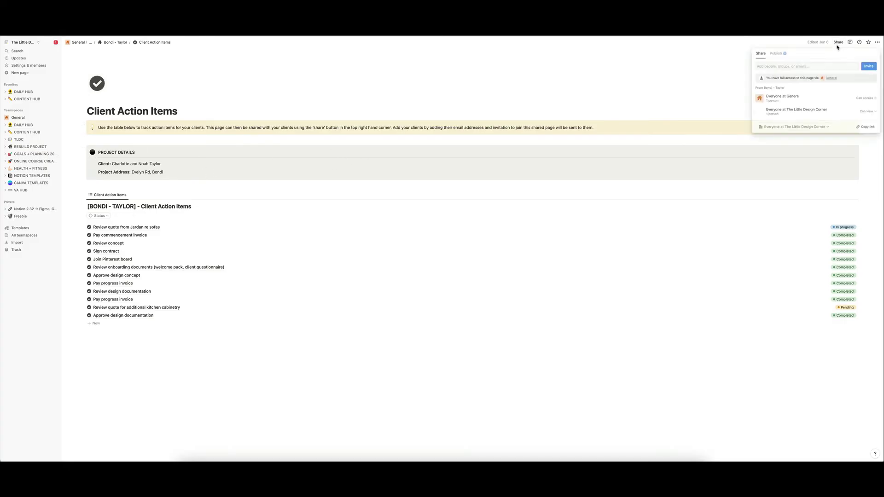
{"action": "left_click", "coordinate": [686, 74]}
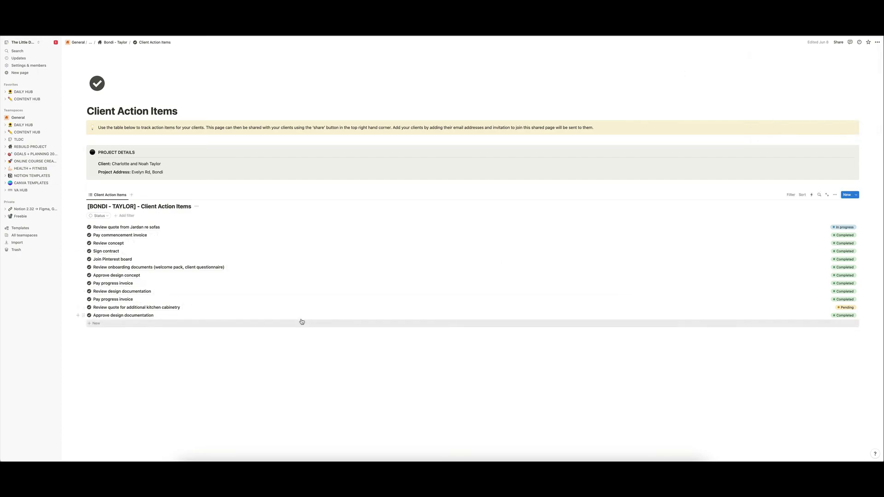
{"action": "scroll", "coordinate": [302, 319], "scroll_direction": "down", "scroll_amount": 1}
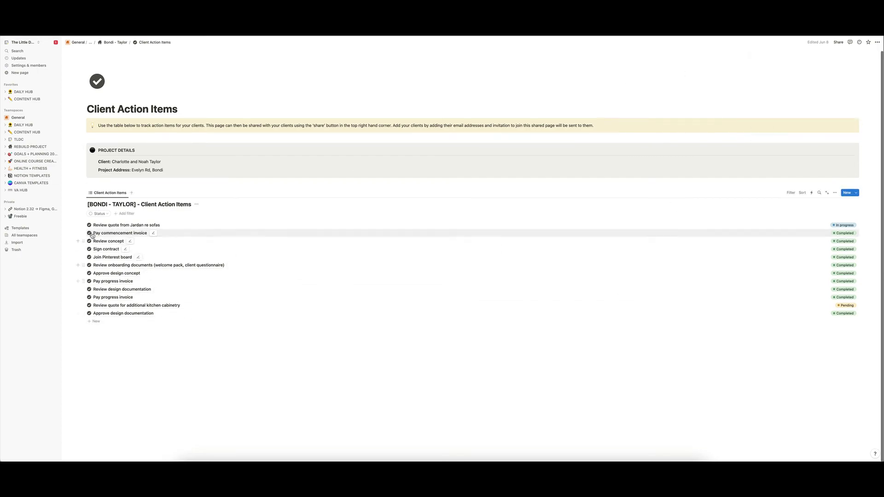
{"action": "left_click", "coordinate": [119, 226]}
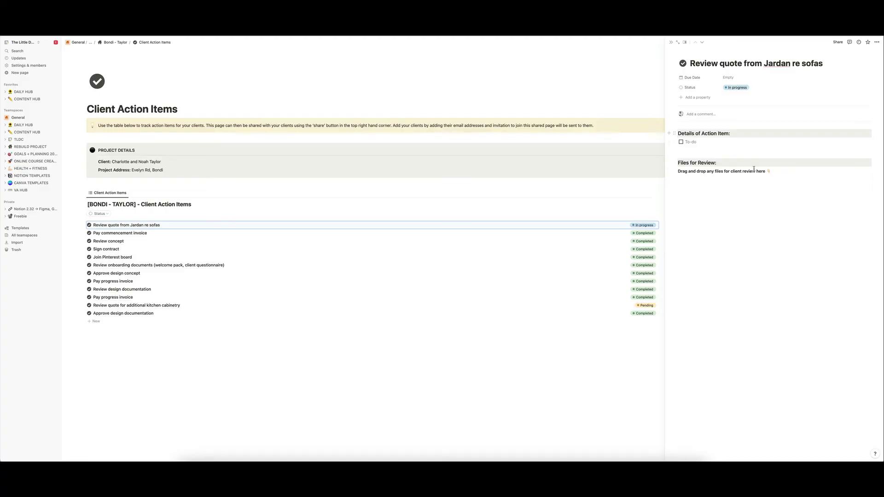
{"action": "left_click", "coordinate": [671, 43]}
{"action": "left_click", "coordinate": [610, 233]}
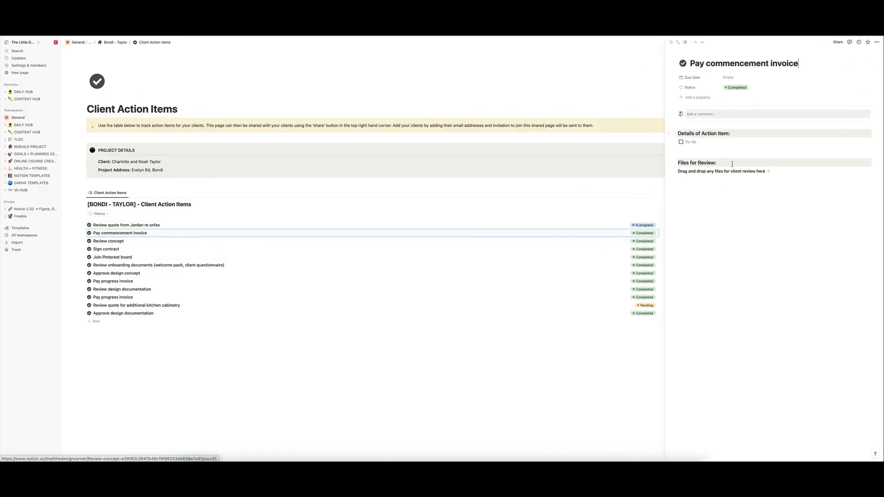
{"action": "left_click", "coordinate": [670, 42]}
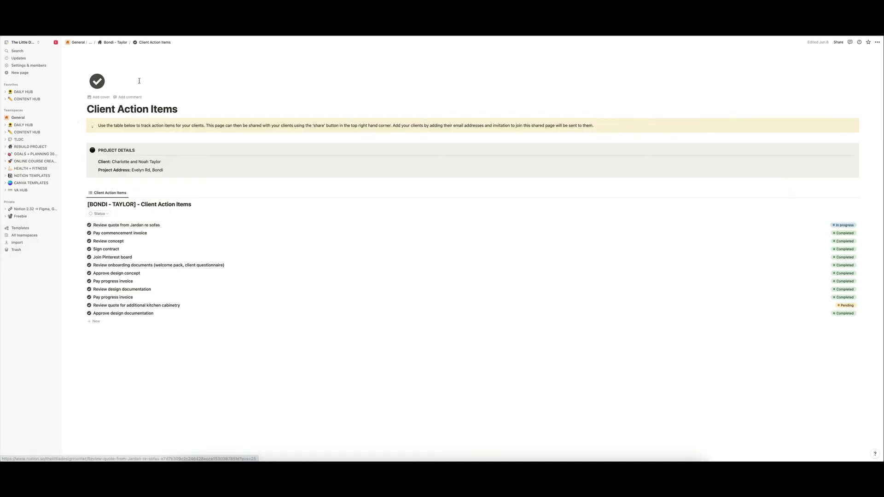
Go back to Bondi - Taylor and open its Client Interactions Log
{"action": "left_click", "coordinate": [115, 42]}
{"action": "scroll", "coordinate": [619, 318], "scroll_direction": "down", "scroll_amount": 4}
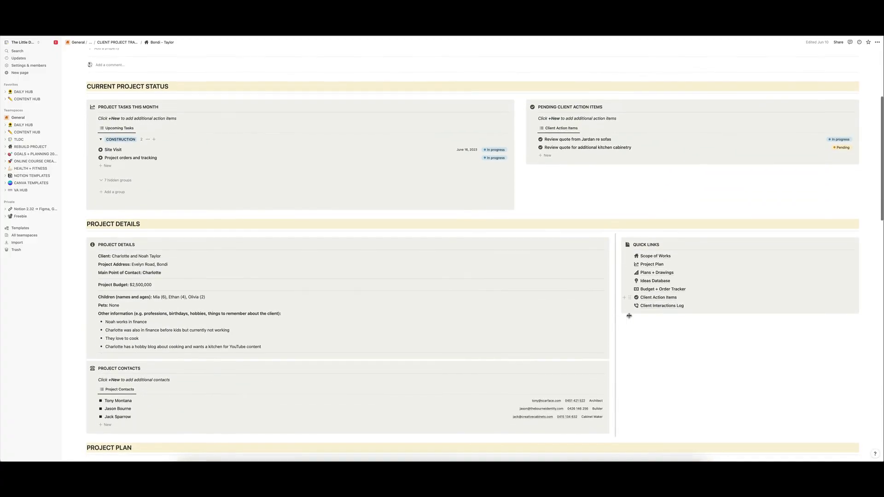
{"action": "left_click", "coordinate": [662, 308]}
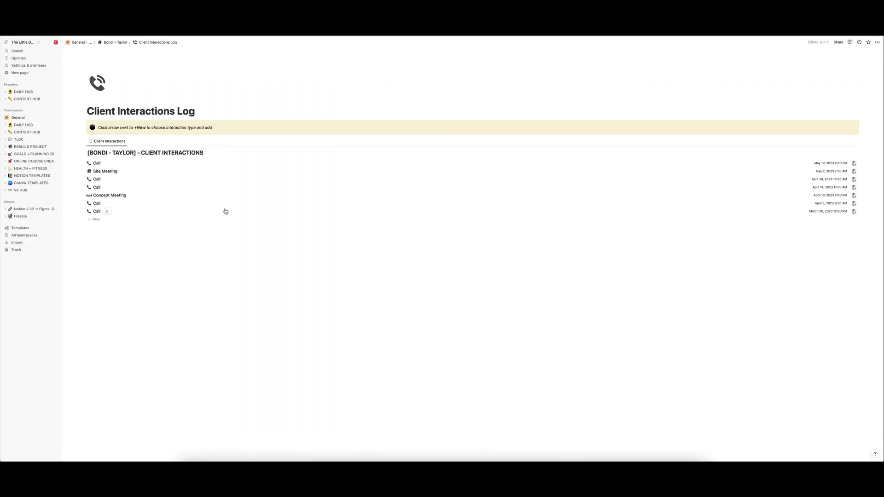
Preview the May 19 call, Site Meeting, and April 14 call log entries
{"action": "left_click", "coordinate": [96, 163]}
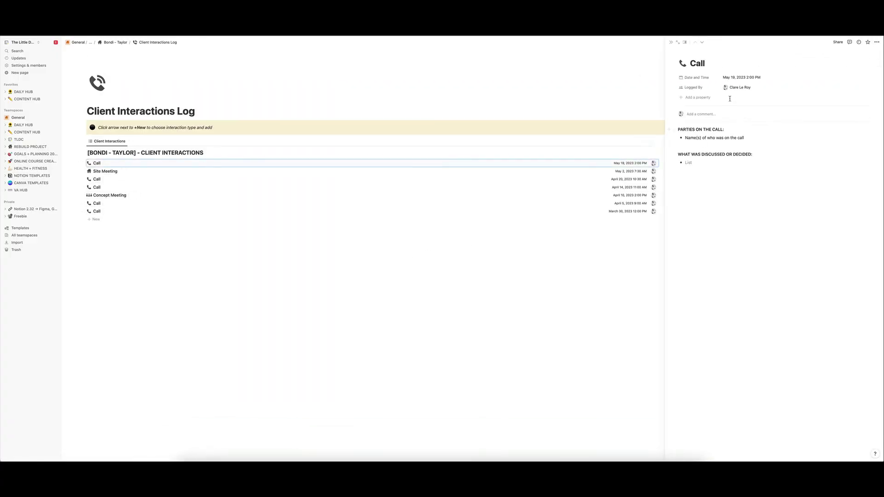
{"action": "left_click", "coordinate": [670, 43]}
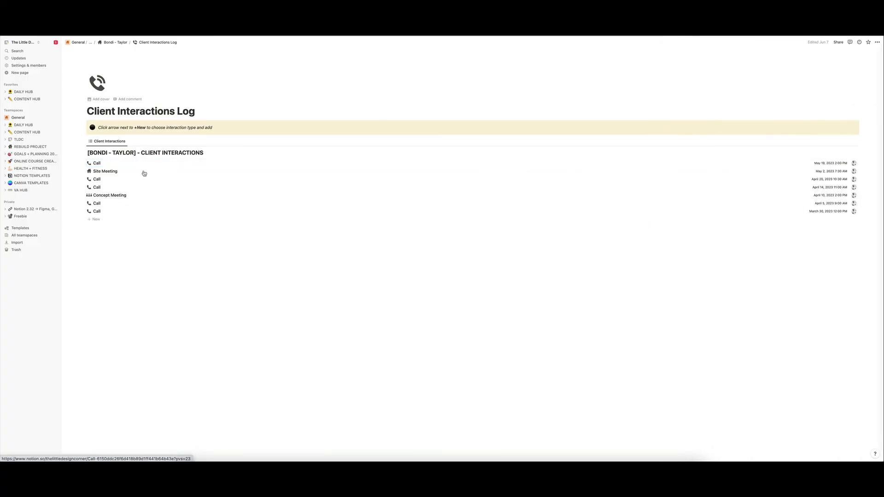
{"action": "left_click", "coordinate": [105, 171]}
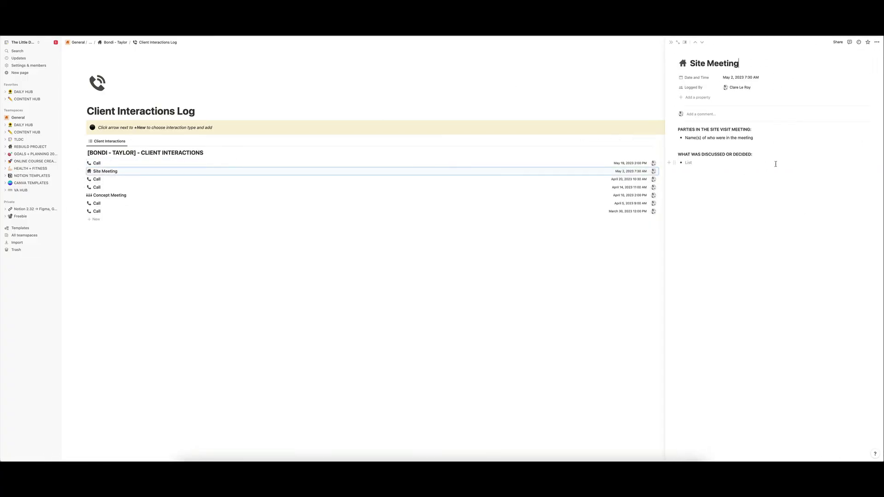
{"action": "left_click", "coordinate": [671, 43]}
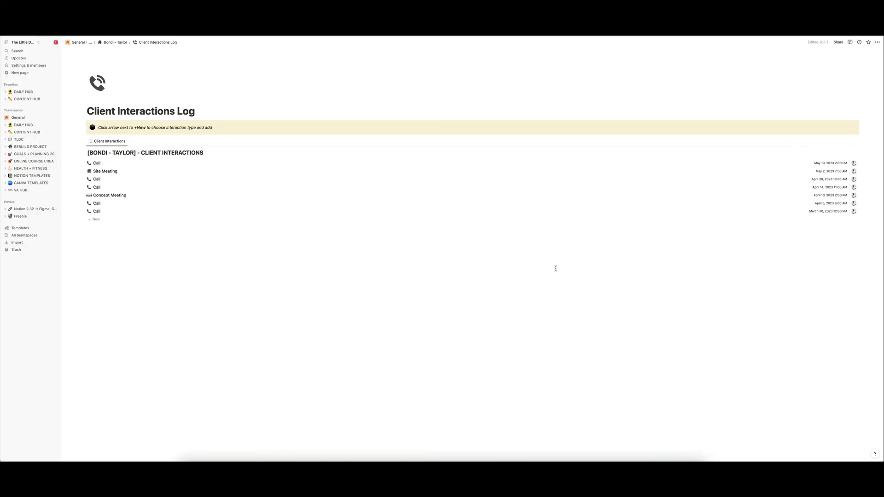
{"action": "left_click", "coordinate": [97, 187]}
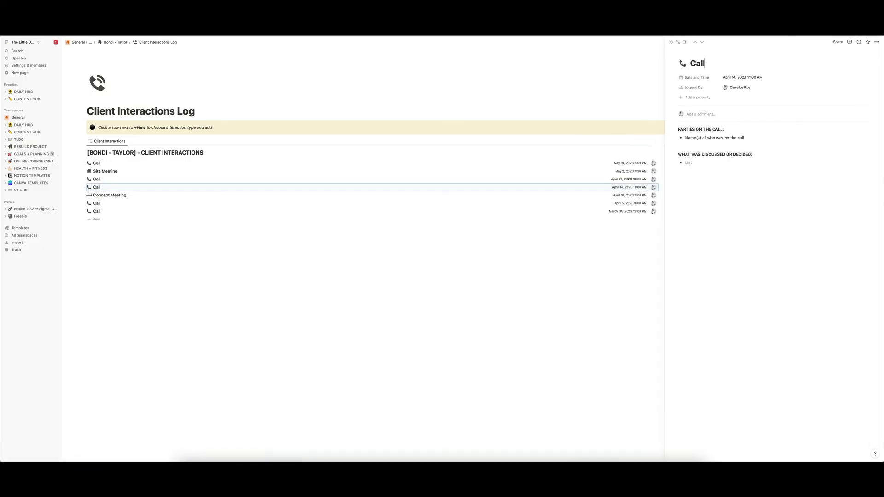
{"action": "left_click", "coordinate": [671, 43]}
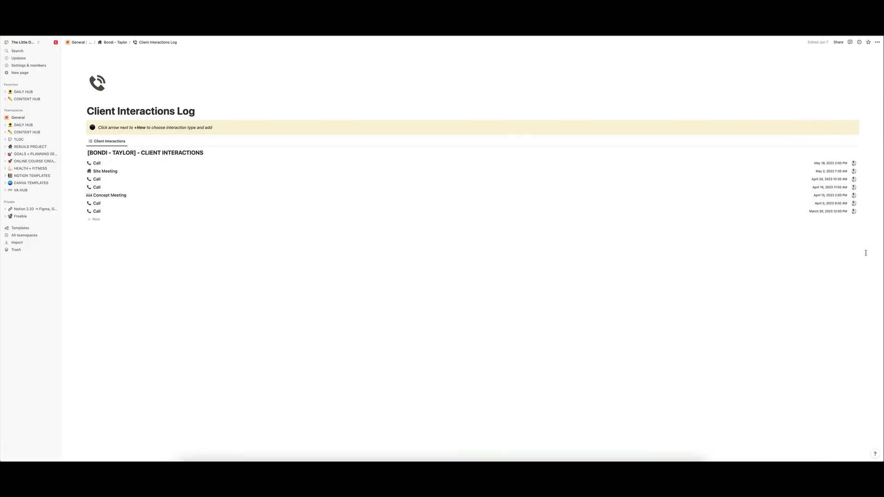
Return to the Bondi - Taylor page, scroll through it, then go up to the client list
{"action": "left_click", "coordinate": [112, 47]}
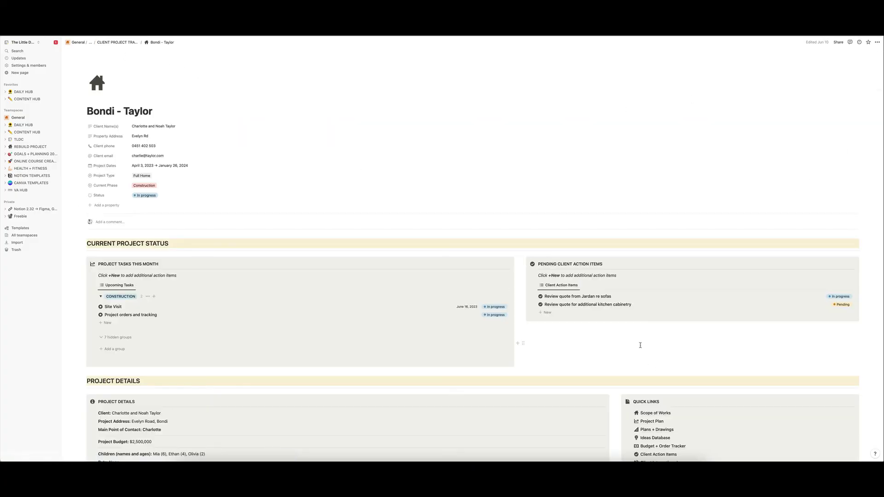
{"action": "scroll", "coordinate": [432, 221], "scroll_direction": "down", "scroll_amount": 5}
{"action": "scroll", "coordinate": [432, 220], "scroll_direction": "down", "scroll_amount": 15}
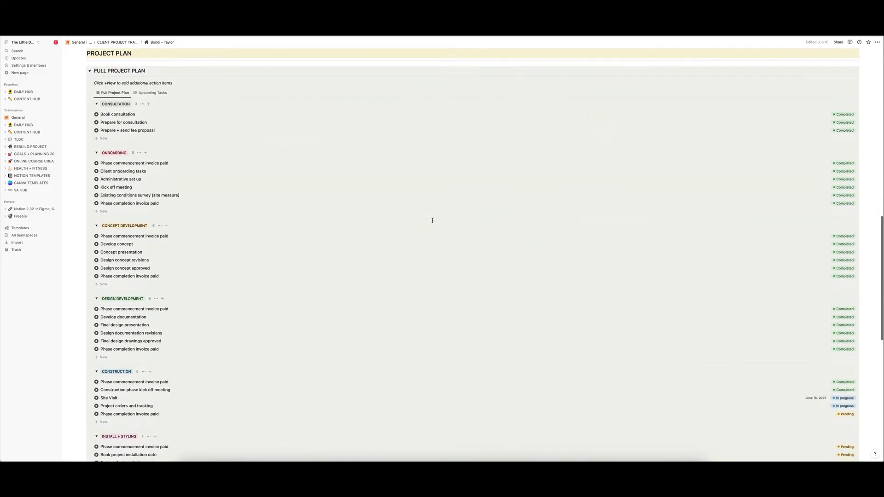
{"action": "scroll", "coordinate": [432, 220], "scroll_direction": "up", "scroll_amount": 20}
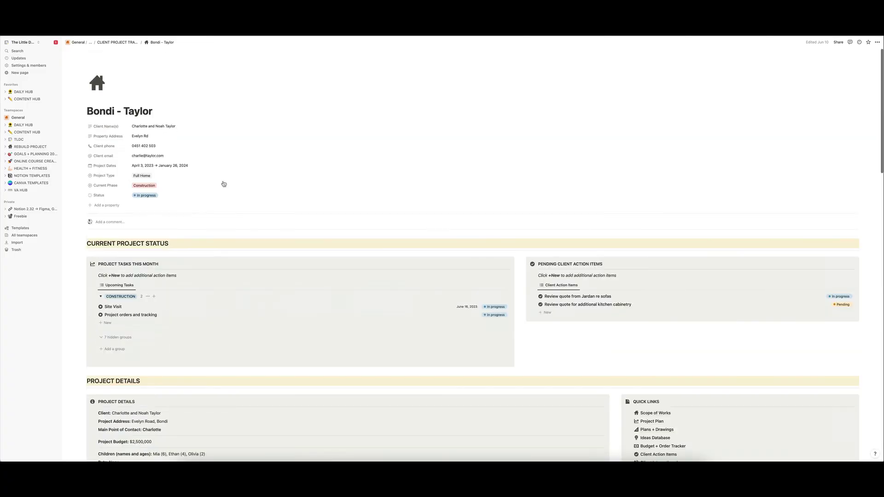
{"action": "scroll", "coordinate": [411, 250], "scroll_direction": "down", "scroll_amount": 5}
{"action": "scroll", "coordinate": [580, 325], "scroll_direction": "down", "scroll_amount": 15}
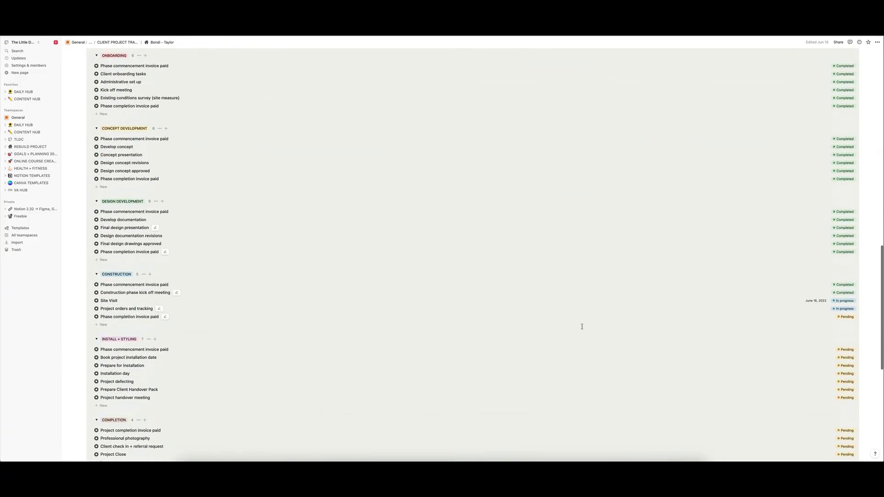
{"action": "scroll", "coordinate": [558, 227], "scroll_direction": "up", "scroll_amount": 20}
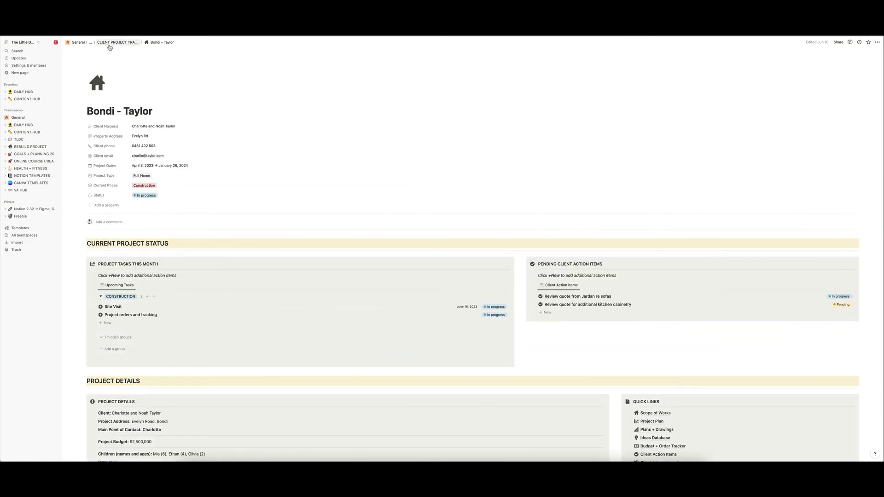
{"action": "left_click", "coordinate": [116, 42]}
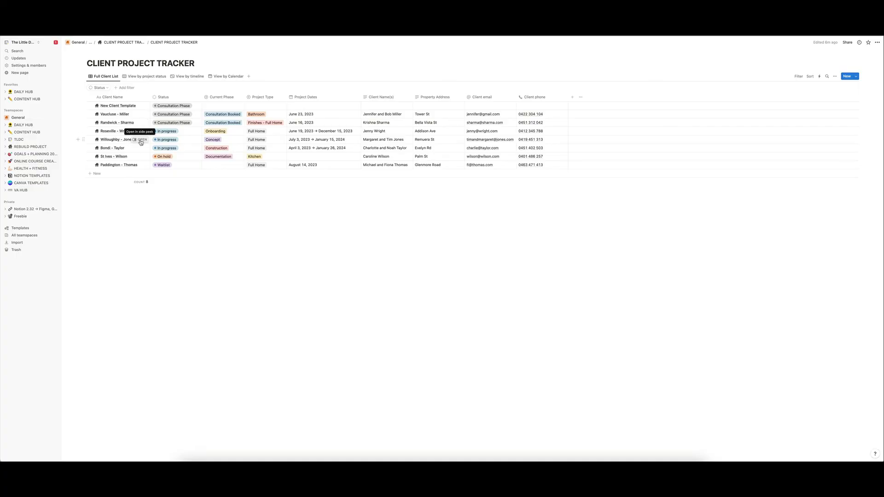
{"action": "left_click", "coordinate": [139, 140]}
{"action": "left_click", "coordinate": [678, 42]}
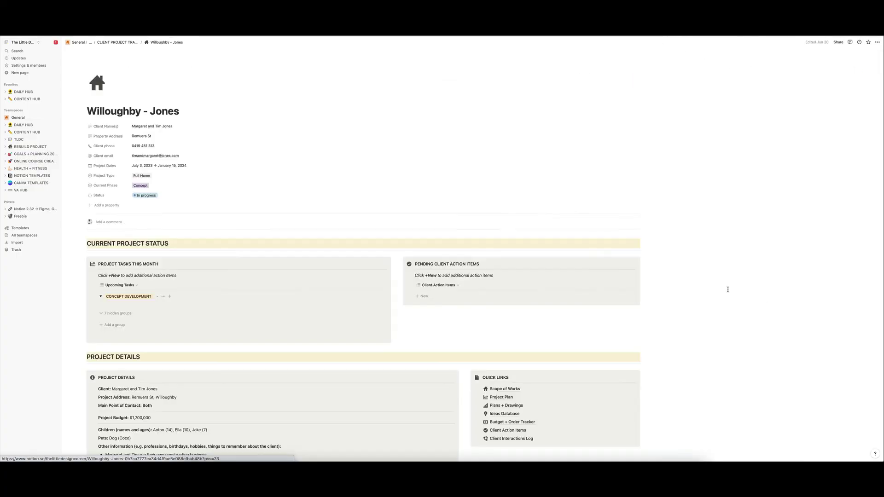
{"action": "scroll", "coordinate": [626, 306], "scroll_direction": "down", "scroll_amount": 15}
{"action": "scroll", "coordinate": [626, 306], "scroll_direction": "down", "scroll_amount": 10}
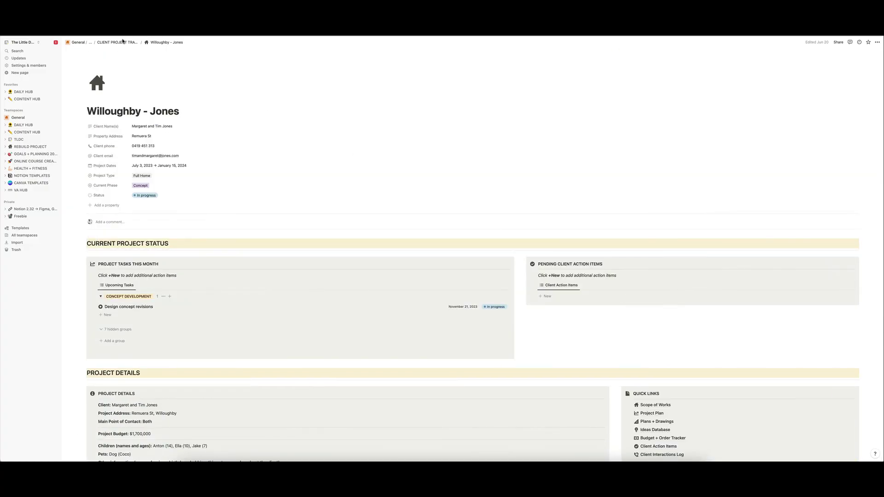
{"action": "left_click", "coordinate": [118, 42]}
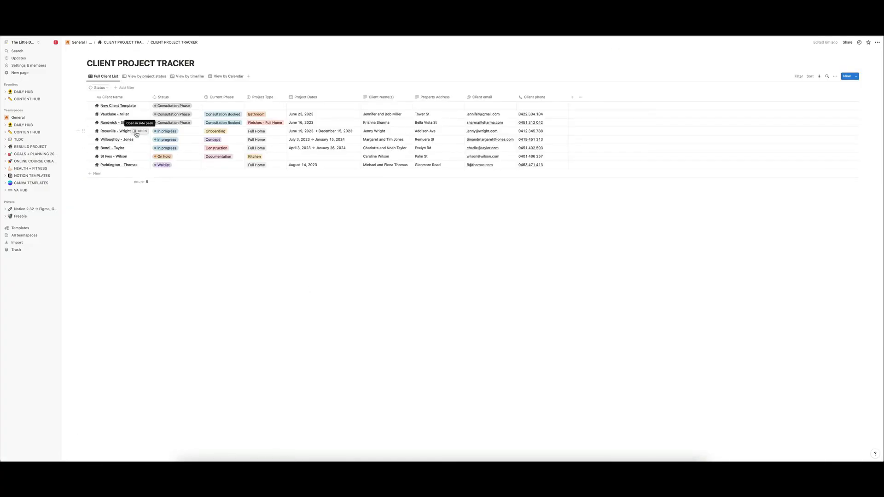
View the Roseville - Wright client page at full size, then return to the list
{"action": "left_click", "coordinate": [139, 131]}
{"action": "left_click", "coordinate": [678, 43]}
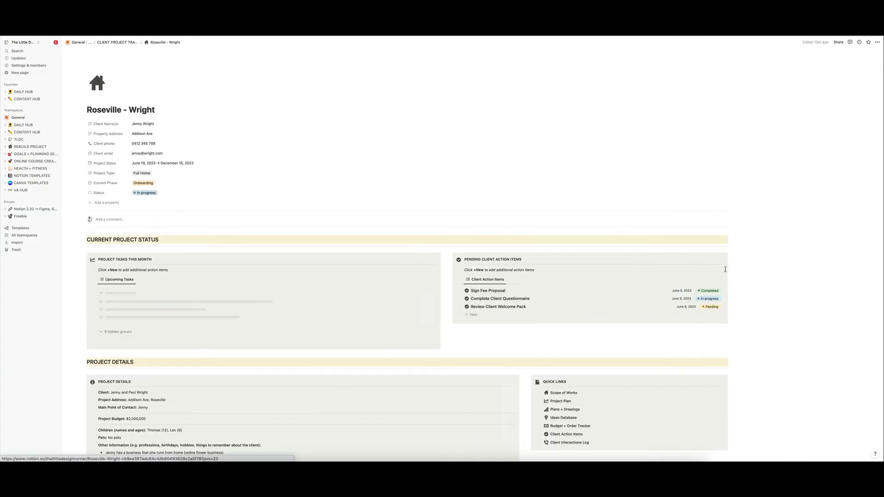
{"action": "scroll", "coordinate": [240, 317], "scroll_direction": "down", "scroll_amount": 6}
{"action": "scroll", "coordinate": [241, 317], "scroll_direction": "up", "scroll_amount": 6}
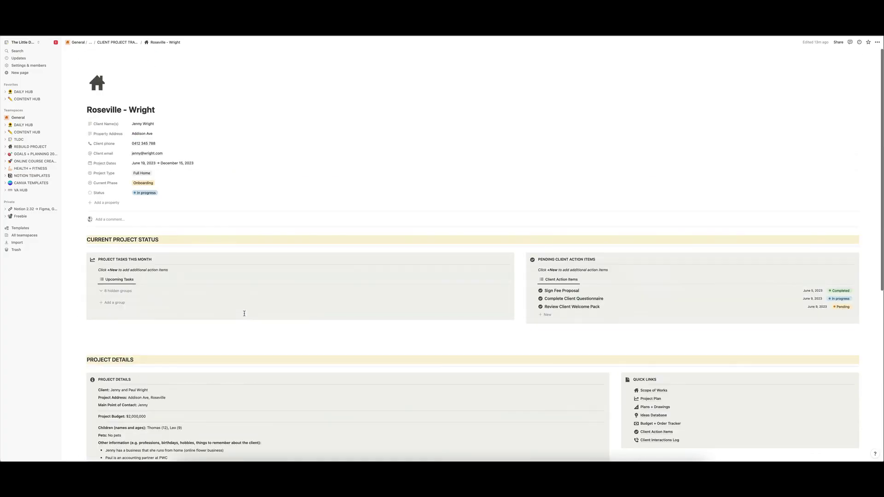
{"action": "left_click", "coordinate": [119, 43]}
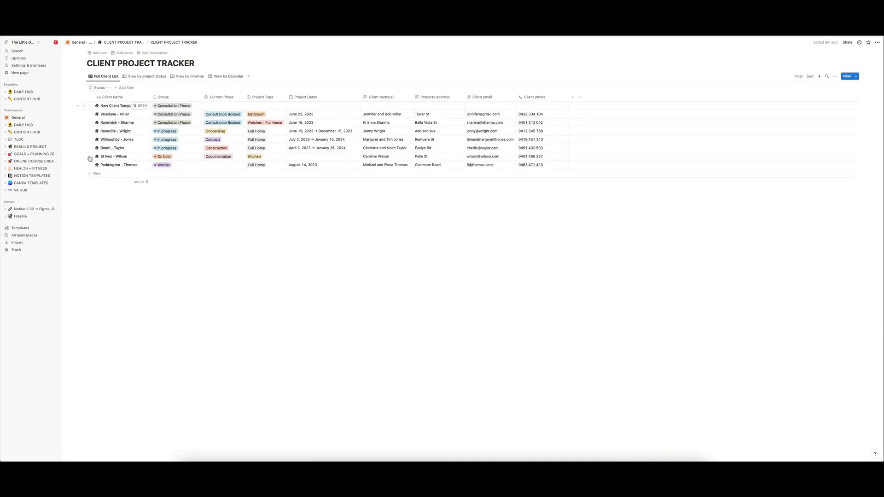
Go up to the completed example dashboard and show RANDWICK - SHARMA in the current tasks board
{"action": "left_click", "coordinate": [123, 42]}
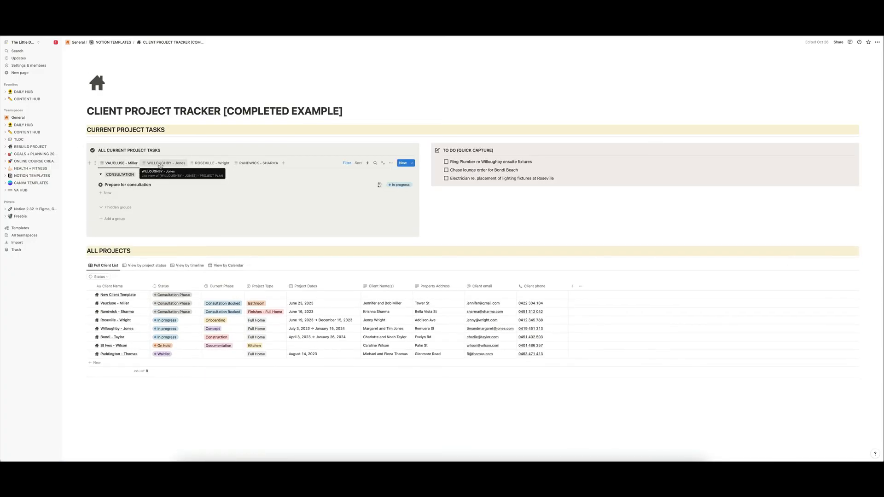
{"action": "left_click", "coordinate": [211, 162]}
{"action": "left_click", "coordinate": [259, 163]}
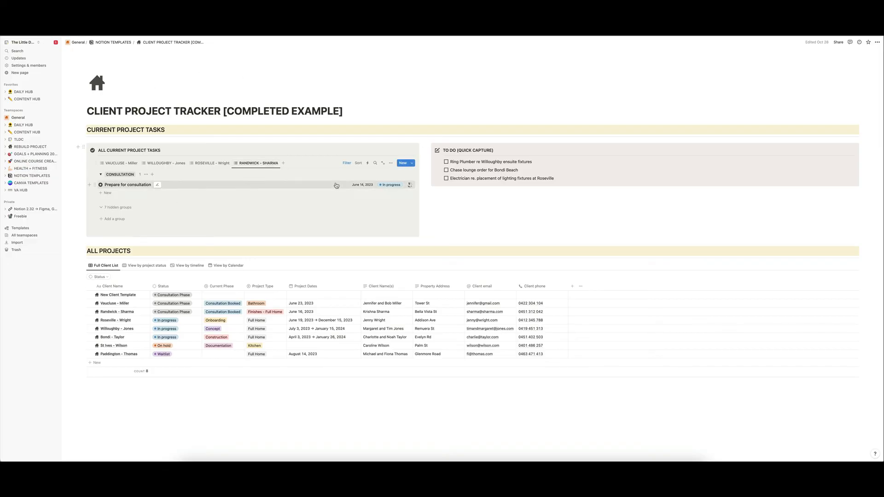